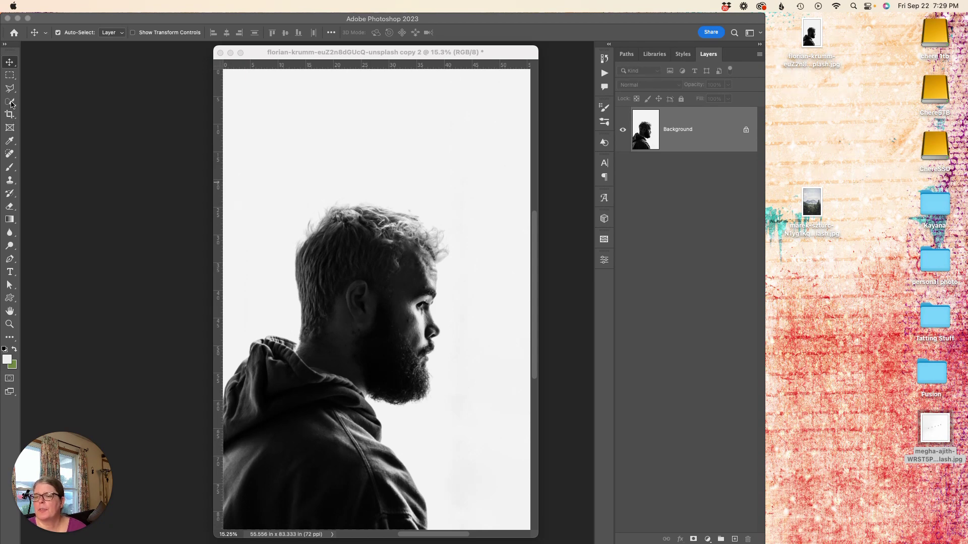
Select the man in the photo using the Quick Selection tool's Select Subject command.
{"action": "left_click", "coordinate": [11, 104]}
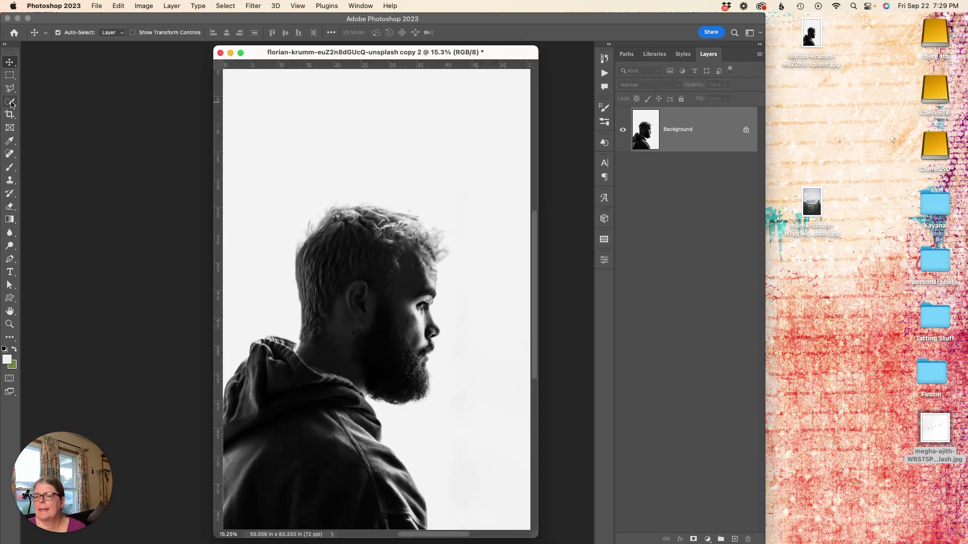
{"action": "left_click", "coordinate": [11, 103]}
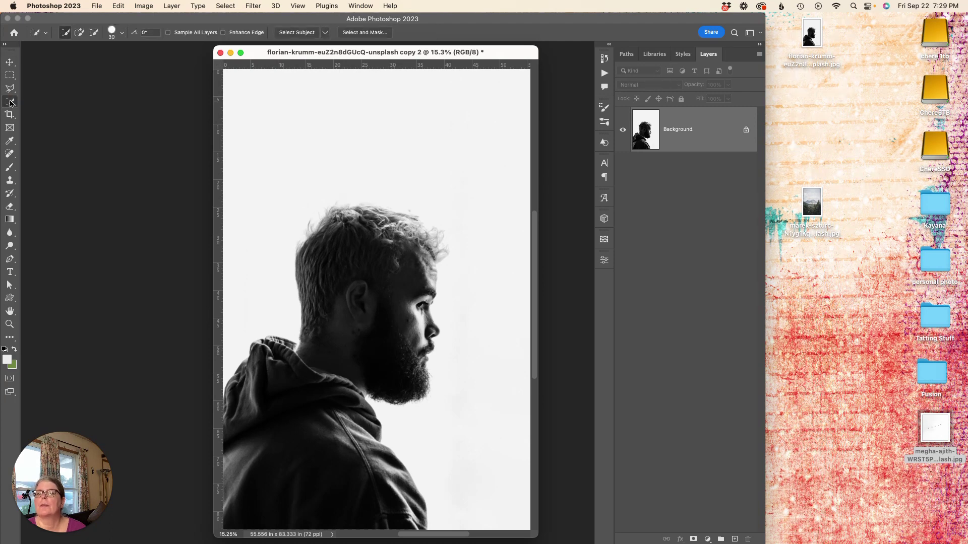
{"action": "scroll", "coordinate": [232, 122], "scroll_direction": "left", "scroll_amount": 5}
{"action": "scroll", "coordinate": [318, 145], "scroll_direction": "right", "scroll_amount": 5}
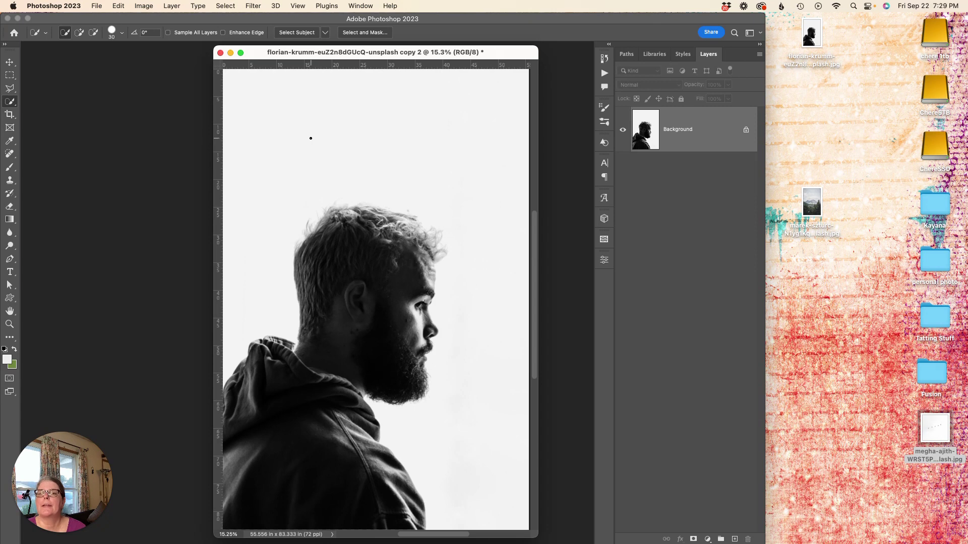
{"action": "left_click", "coordinate": [296, 33]}
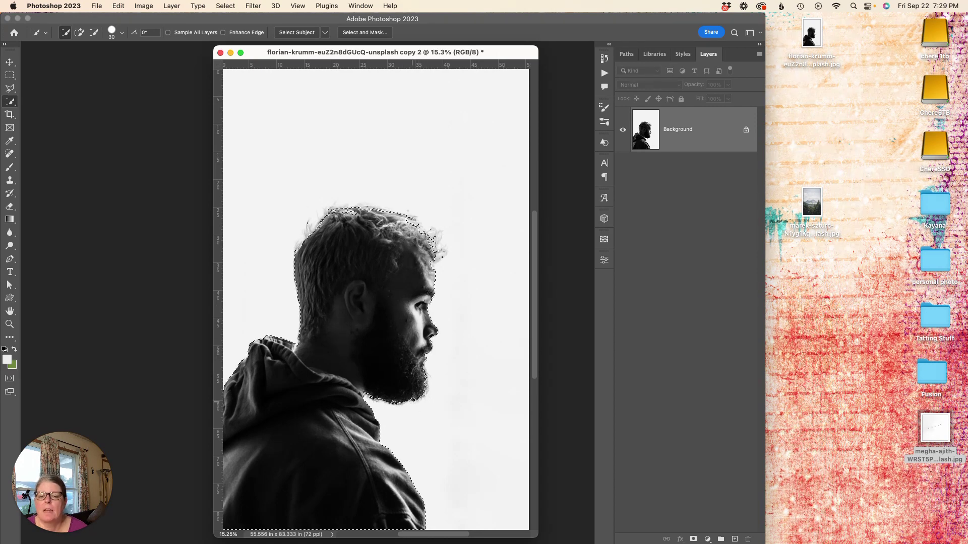
{"action": "scroll", "coordinate": [414, 400], "scroll_direction": "left", "scroll_amount": 2}
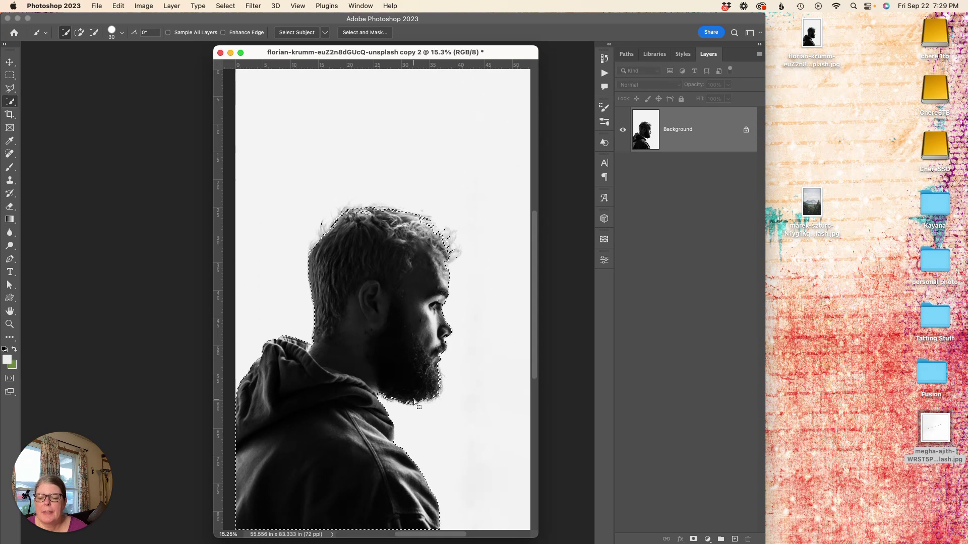
{"action": "scroll", "coordinate": [413, 399], "scroll_direction": "right", "scroll_amount": 2}
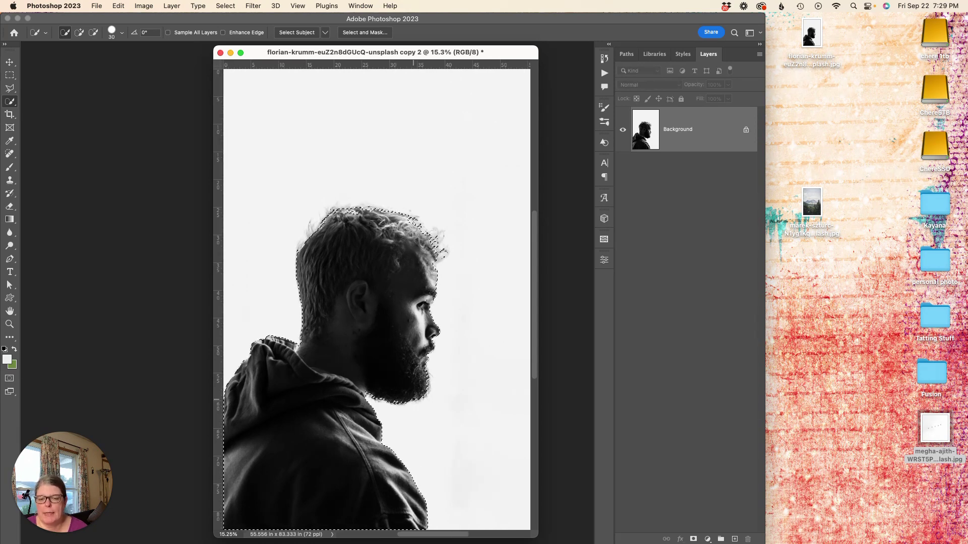
Refine the selection in Select and Mask with a 2.0 px feather and output it to a New Layer with Layer Mask.
{"action": "left_click", "coordinate": [360, 33]}
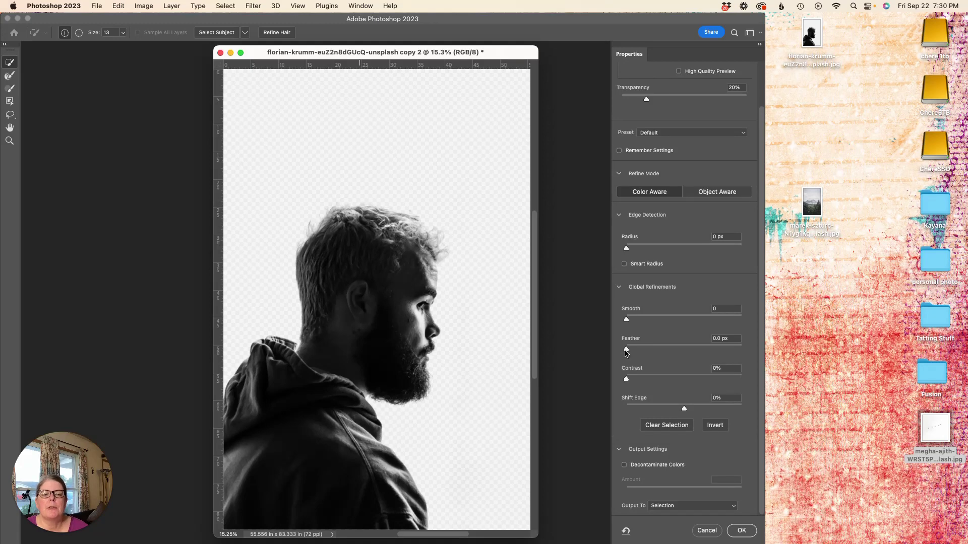
{"action": "left_click_drag", "start_coordinate": [627, 350], "coordinate": [639, 349]}
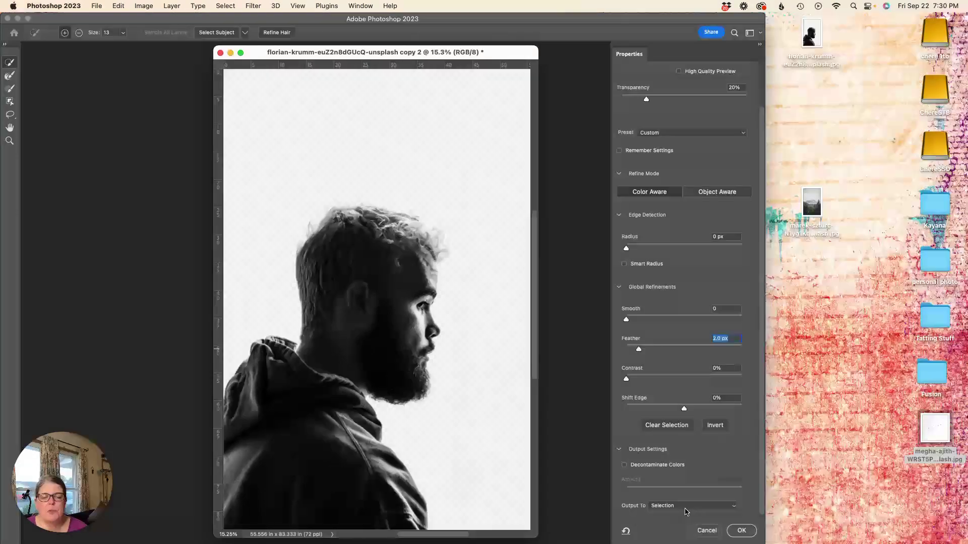
{"action": "left_click", "coordinate": [734, 508]}
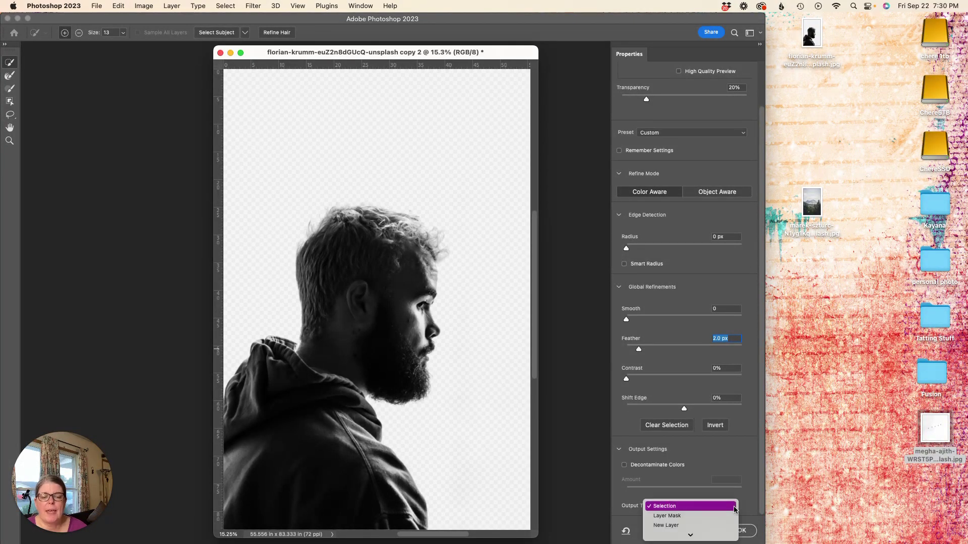
{"action": "scroll", "coordinate": [734, 509], "scroll_direction": "down", "scroll_amount": 2}
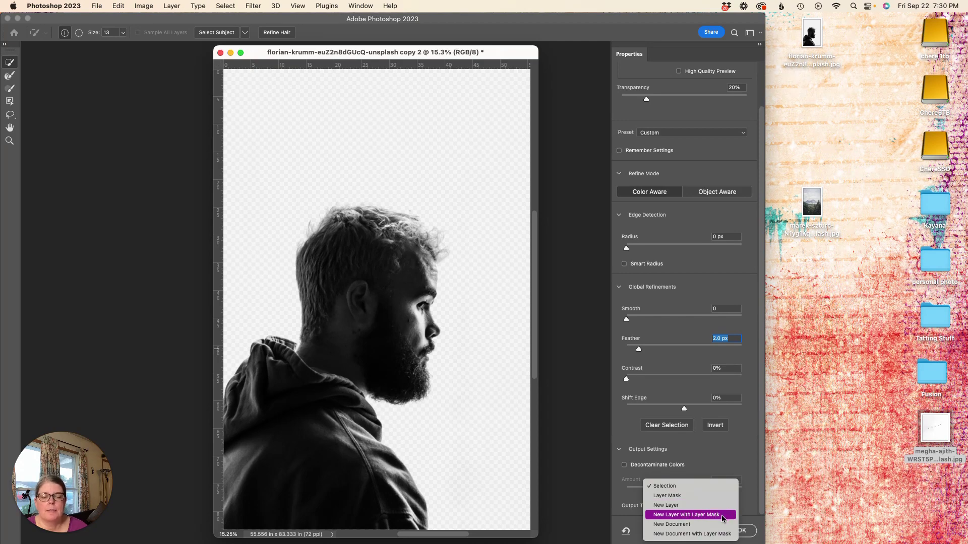
{"action": "left_click", "coordinate": [723, 515]}
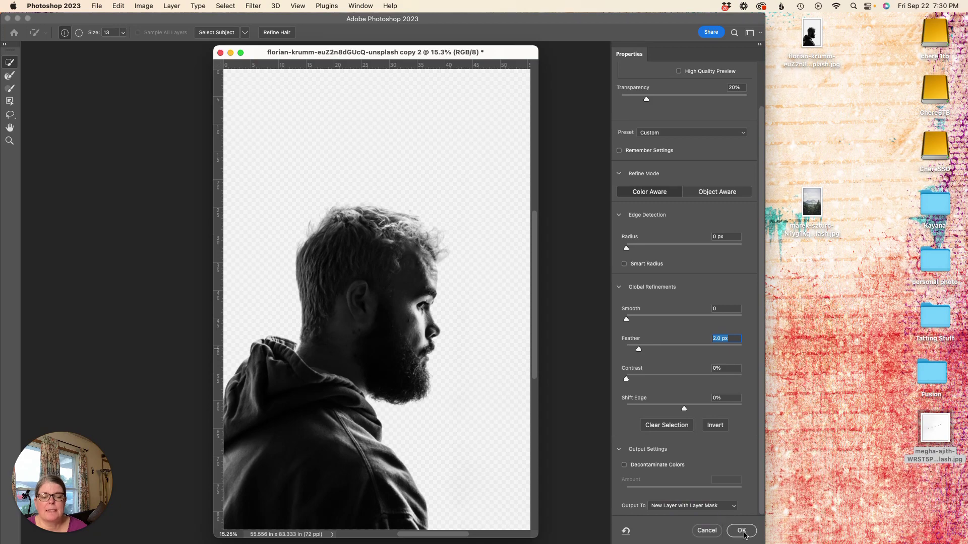
{"action": "left_click", "coordinate": [741, 531]}
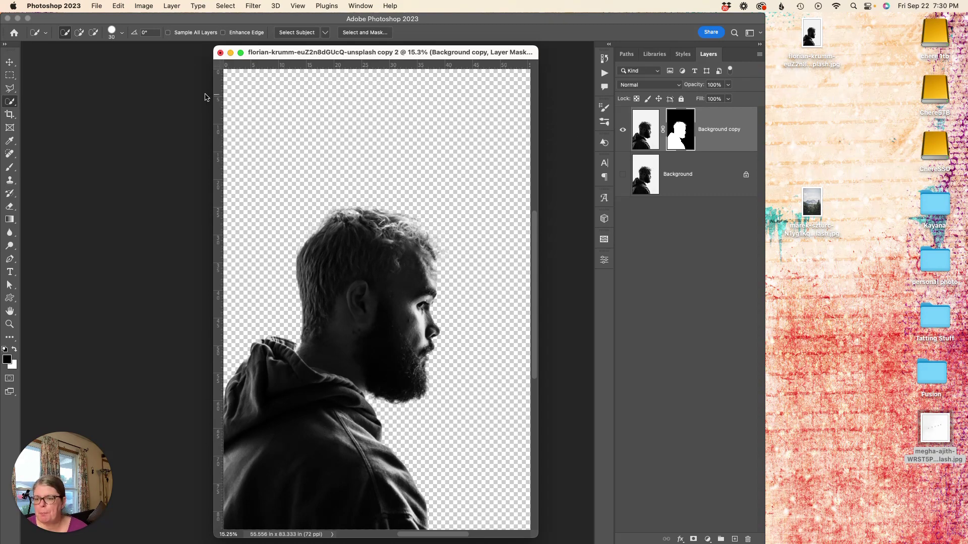
Paint white on the Background copy's layer mask with a size 300 brush to restore the hair above the forehead.
{"action": "key", "text": "b"}
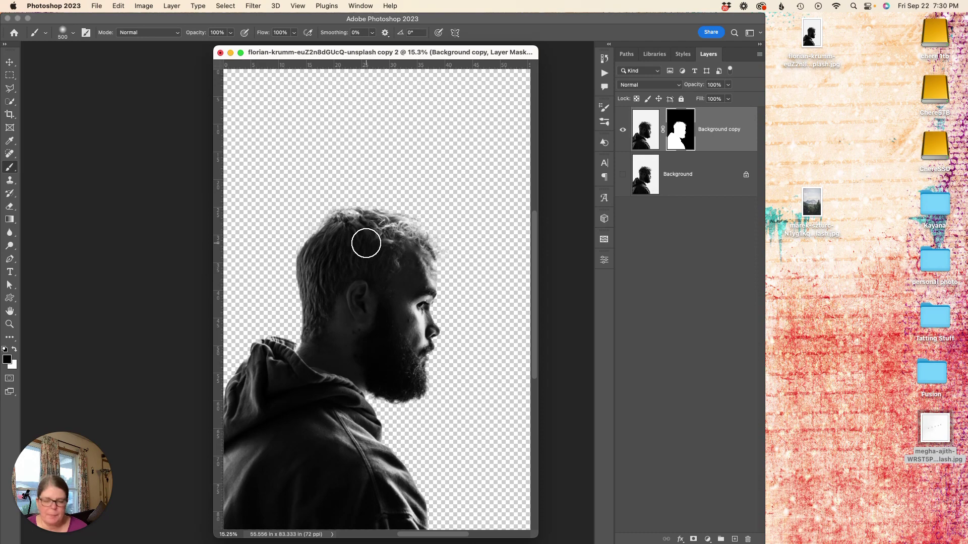
{"action": "key", "text": "bracketleft"}
{"action": "key", "text": "bracketleft"}
{"action": "key", "text": "bracketleft"}
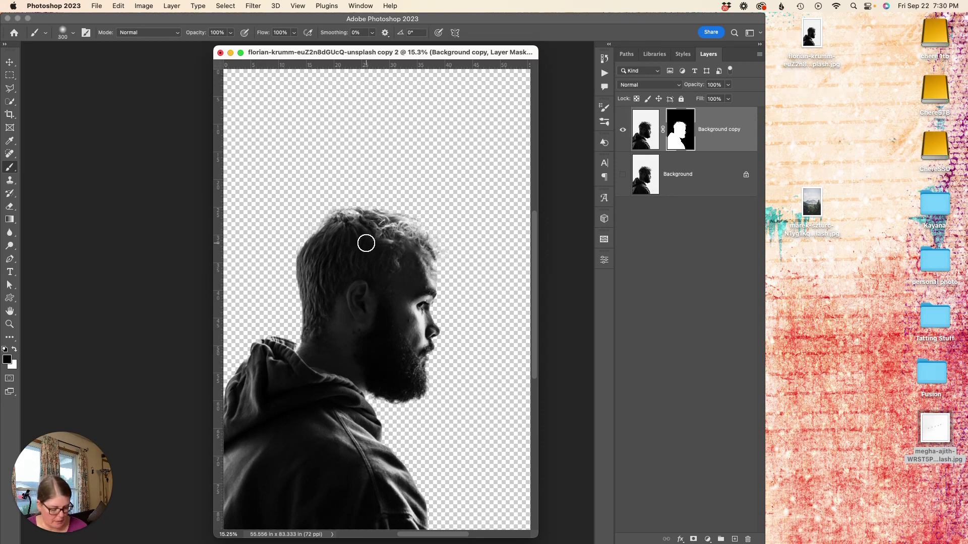
{"action": "key", "text": "super+equal"}
{"action": "key", "text": "super+equal"}
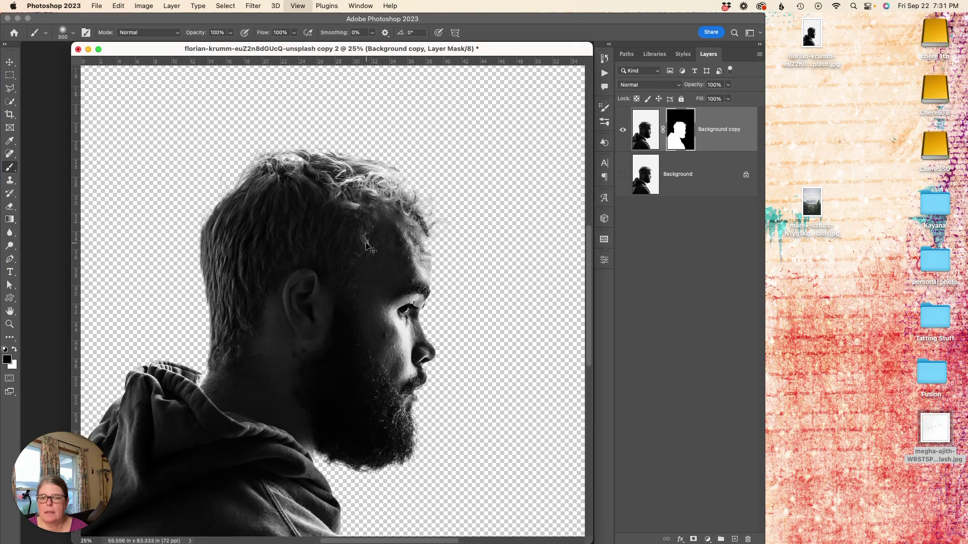
{"action": "key", "text": "super+equal"}
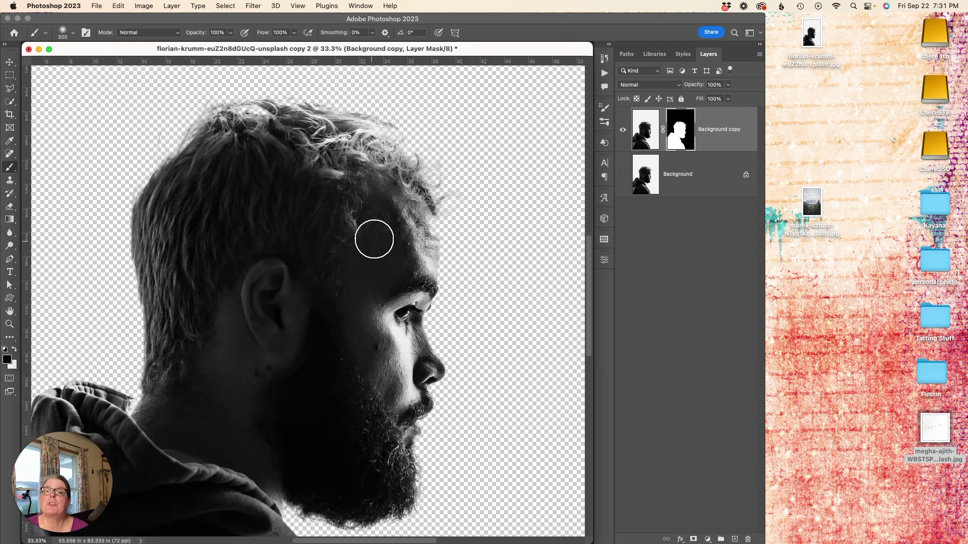
{"action": "left_click", "coordinate": [387, 147]}
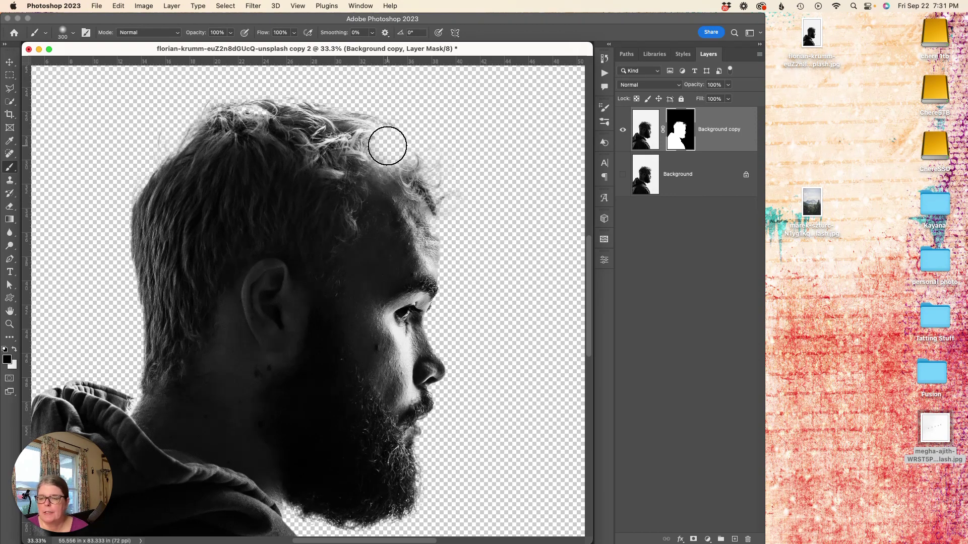
{"action": "key", "text": "x"}
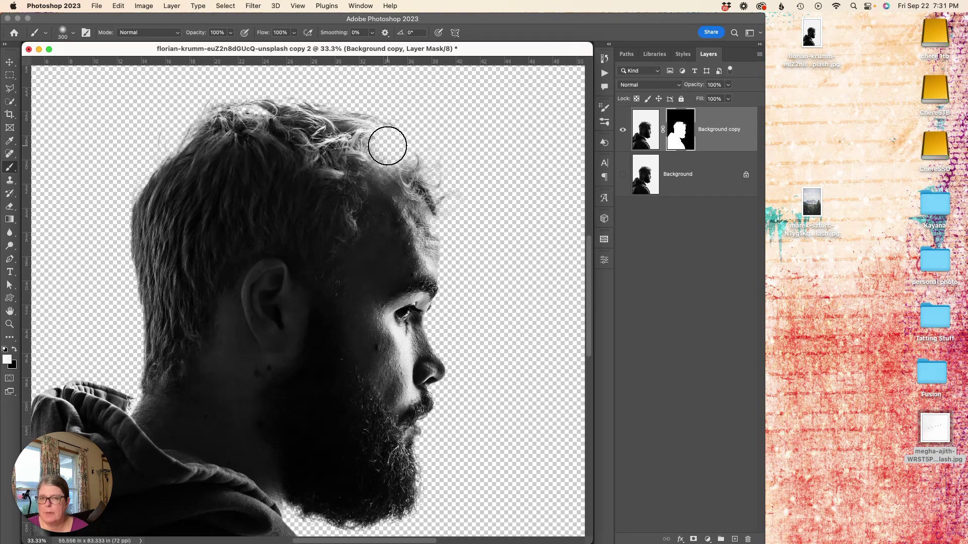
{"action": "mouse_move", "coordinate": [384, 142]}
{"action": "left_mouse_down"}
{"action": "mouse_move", "coordinate": [417, 160]}
{"action": "mouse_move", "coordinate": [421, 216]}
{"action": "left_mouse_up"}
{"action": "left_click_drag", "start_coordinate": [421, 216], "coordinate": [419, 223]}
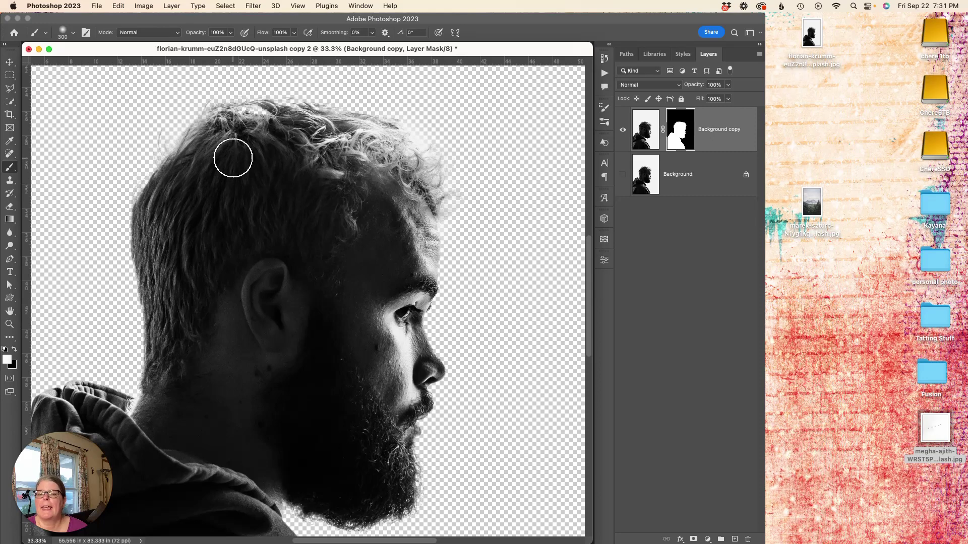
{"action": "mouse_move", "coordinate": [336, 174]}
{"action": "left_mouse_down"}
{"action": "mouse_move", "coordinate": [357, 173]}
{"action": "mouse_move", "coordinate": [358, 185]}
{"action": "left_mouse_up"}
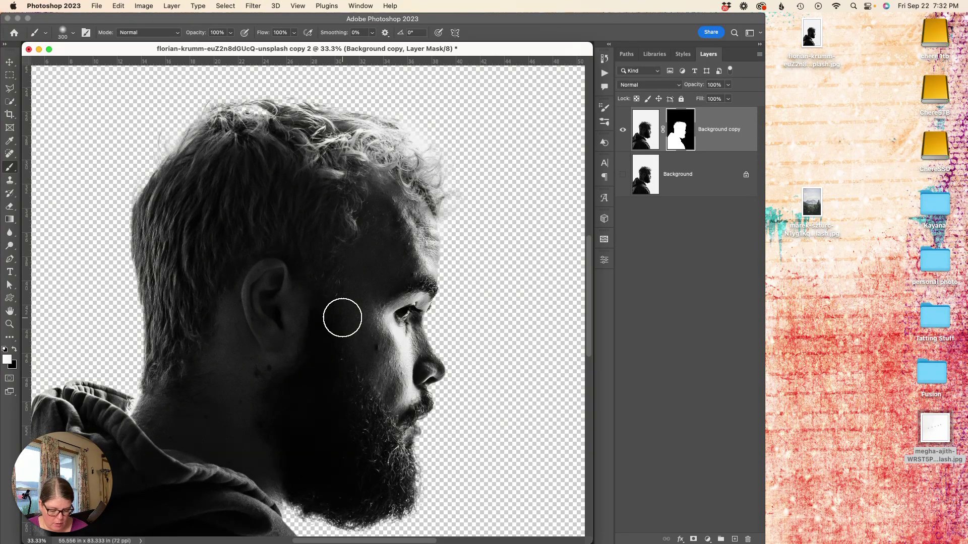
Place the mountain and forest photo from the desktop as a new layer above the masked man.
{"action": "key", "text": "super+0"}
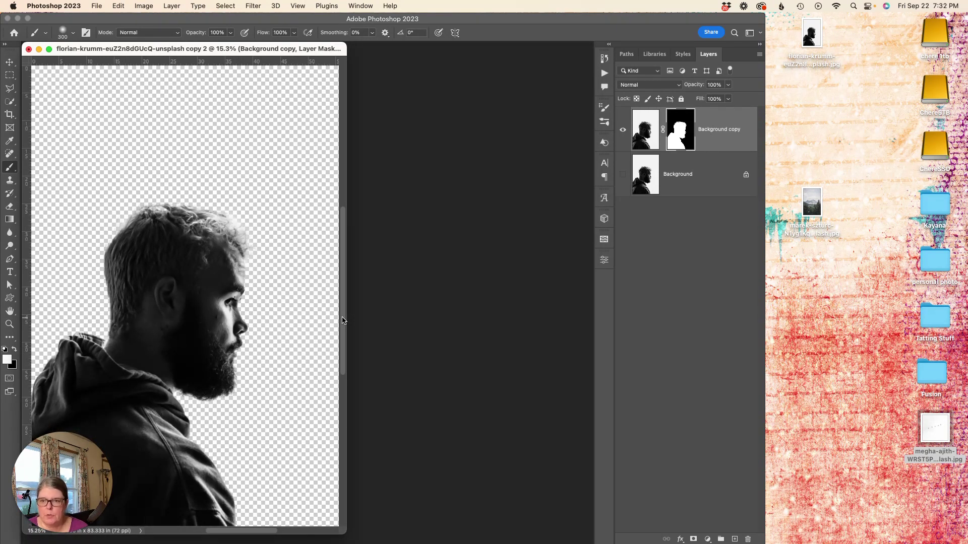
{"action": "left_click_drag", "start_coordinate": [283, 54], "coordinate": [445, 58]}
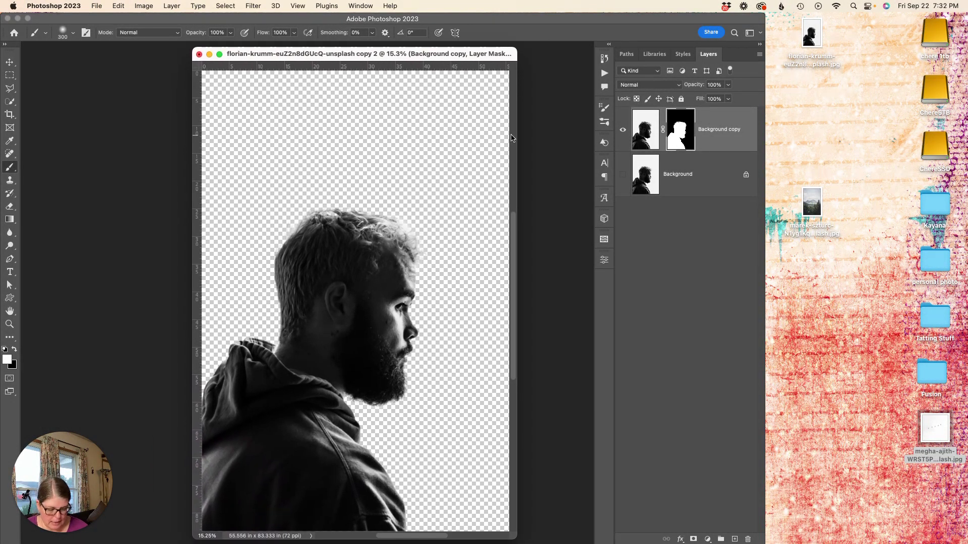
{"action": "key", "text": "v"}
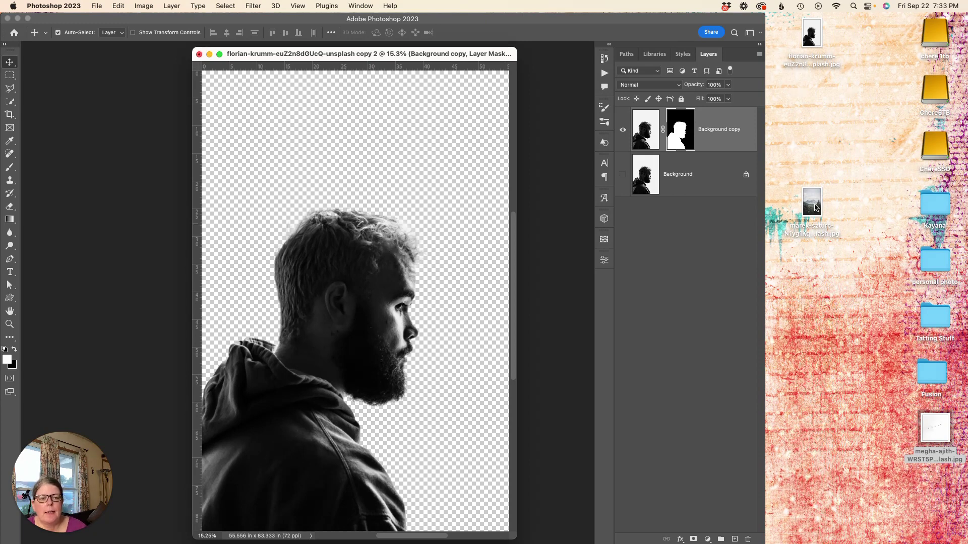
{"action": "left_click_drag", "start_coordinate": [812, 206], "coordinate": [363, 341]}
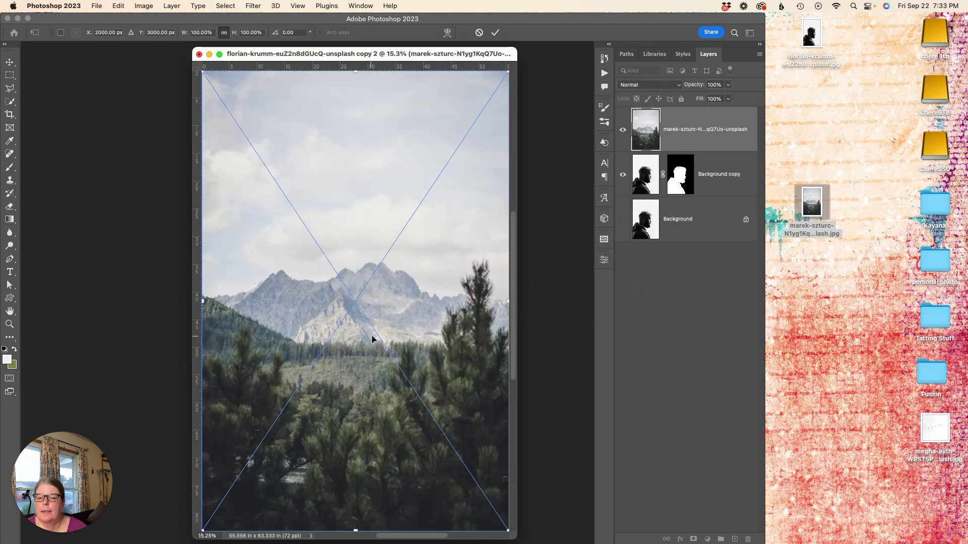
{"action": "left_click", "coordinate": [494, 33]}
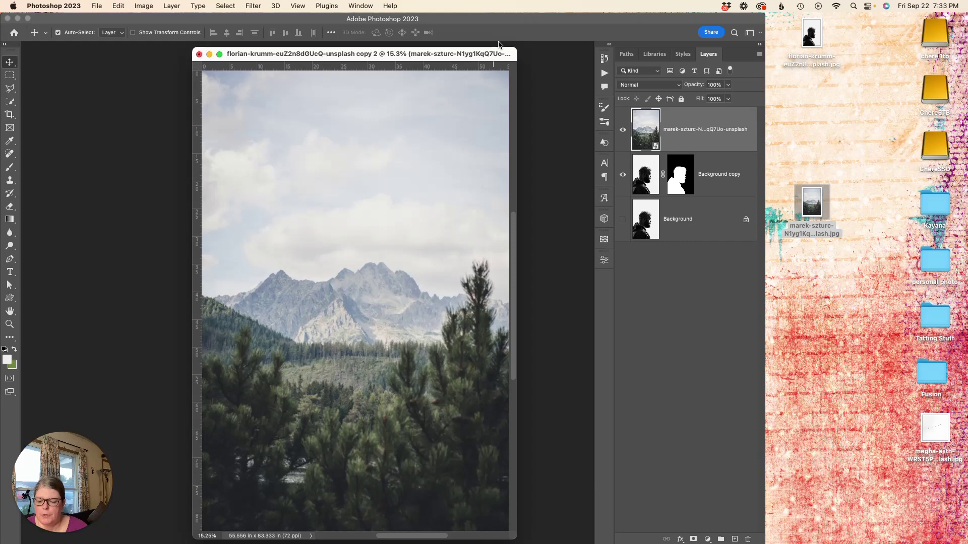
Set the mountain photo layer's opacity to 70%.
{"action": "left_click", "coordinate": [714, 85]}
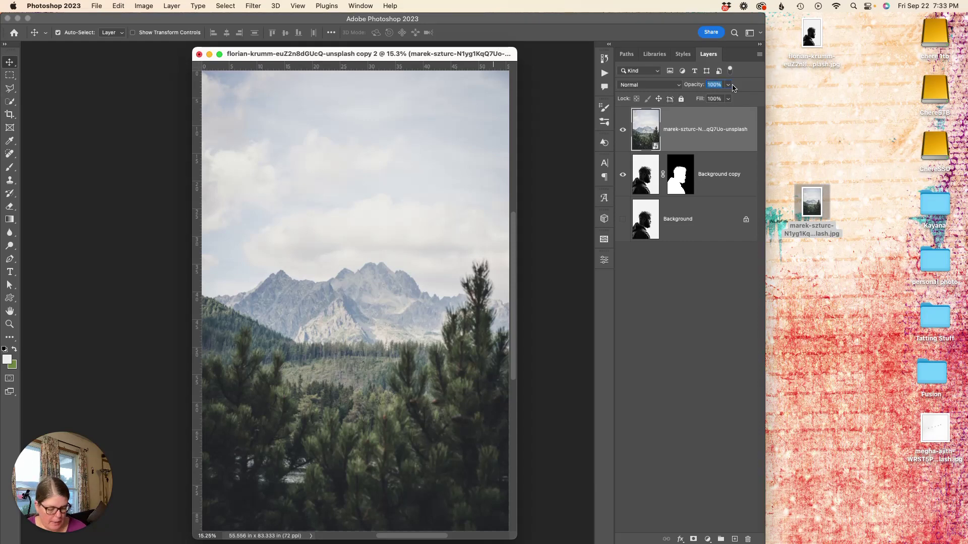
{"action": "type", "text": "70"}
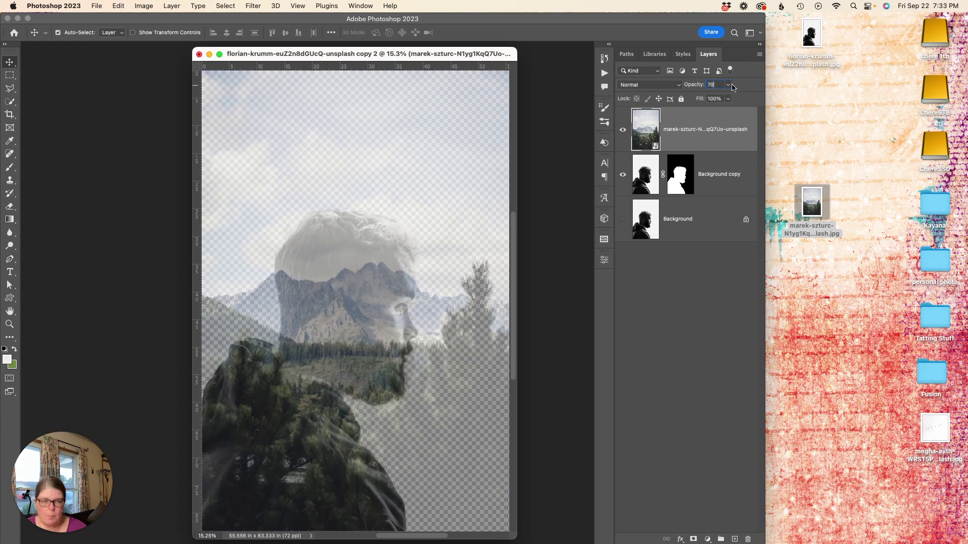
{"action": "key", "text": "Return"}
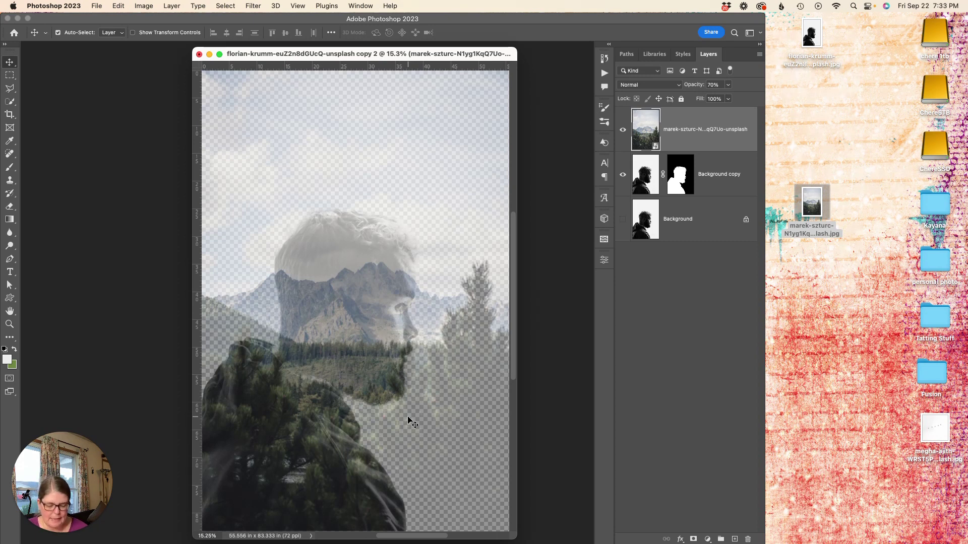
Transform the mountain photo to a rotation of -15.01° and a scale of 115.45%, positioning its tree along the man's face.
{"action": "key", "text": "super+t"}
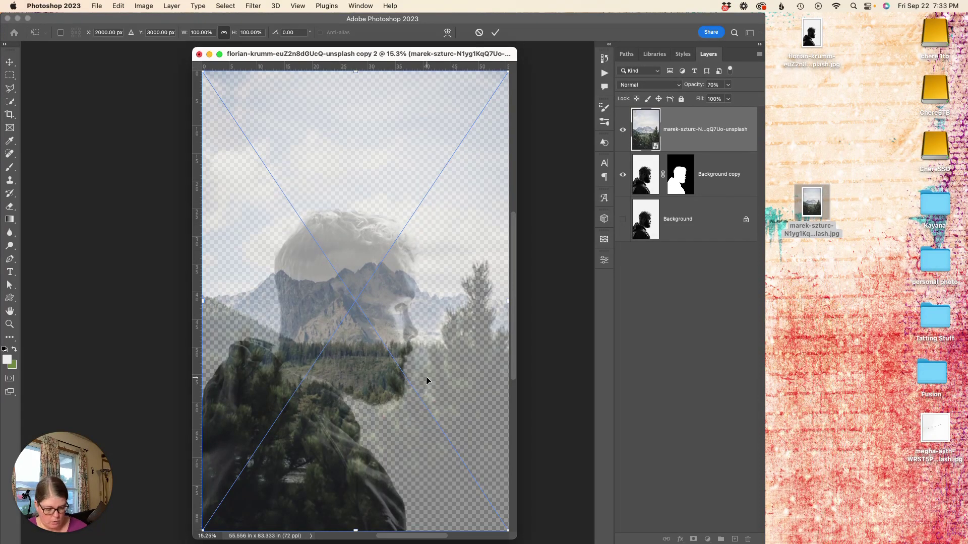
{"action": "key", "text": "super+minus"}
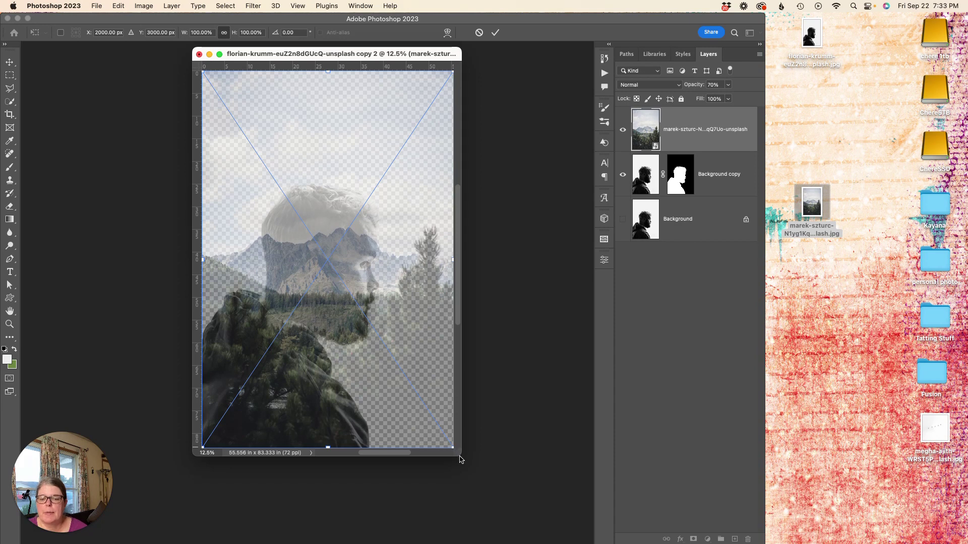
{"action": "left_click_drag", "start_coordinate": [461, 458], "coordinate": [425, 391]}
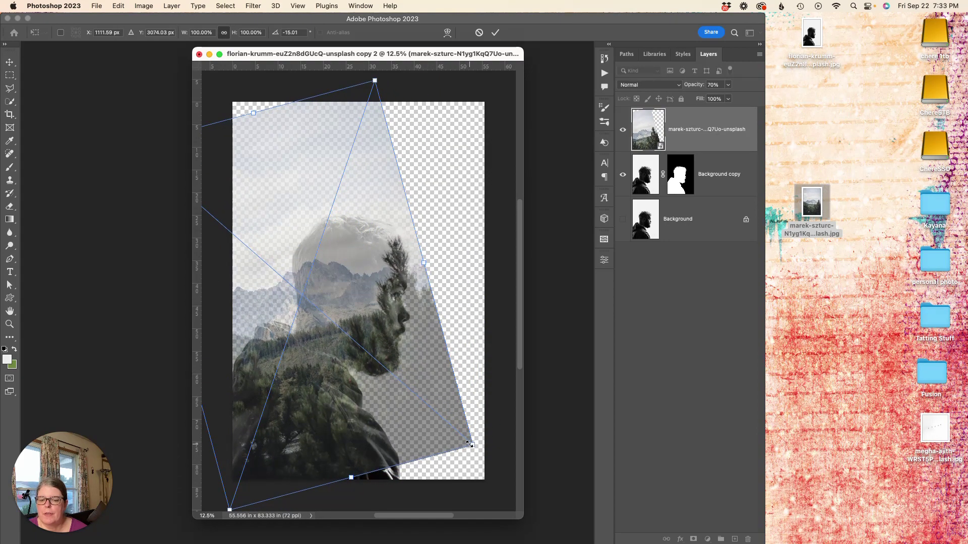
{"action": "left_click_drag", "start_coordinate": [467, 447], "coordinate": [493, 472]}
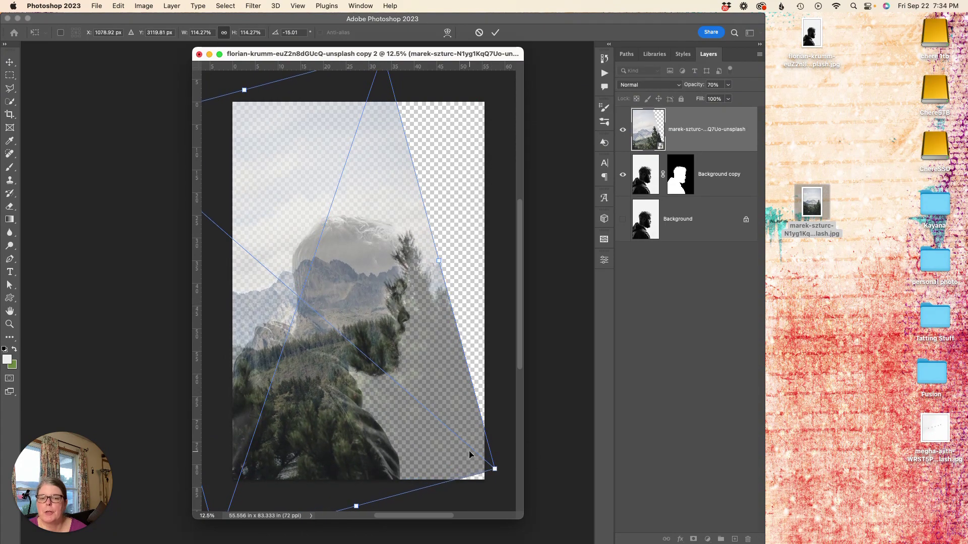
{"action": "left_click_drag", "start_coordinate": [459, 417], "coordinate": [450, 419]}
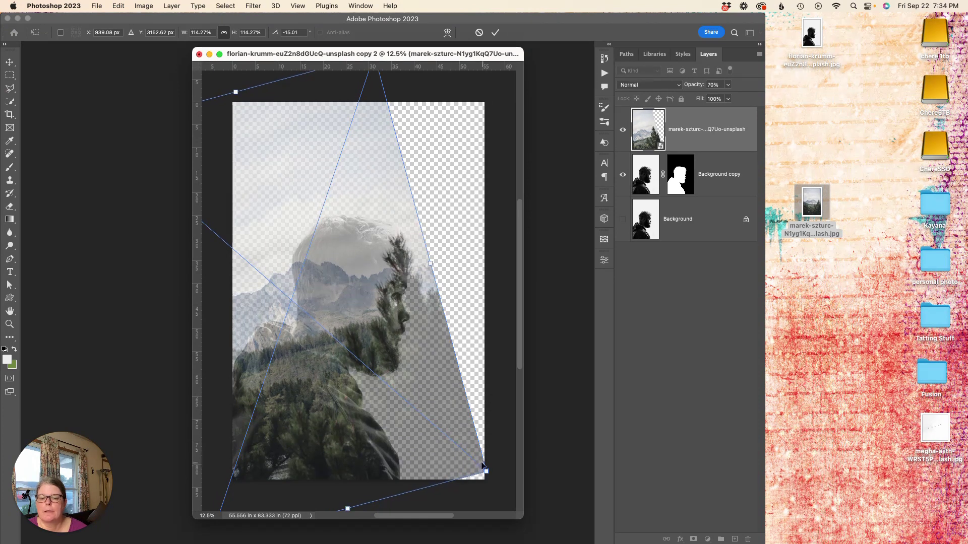
{"action": "left_click_drag", "start_coordinate": [486, 472], "coordinate": [491, 469]}
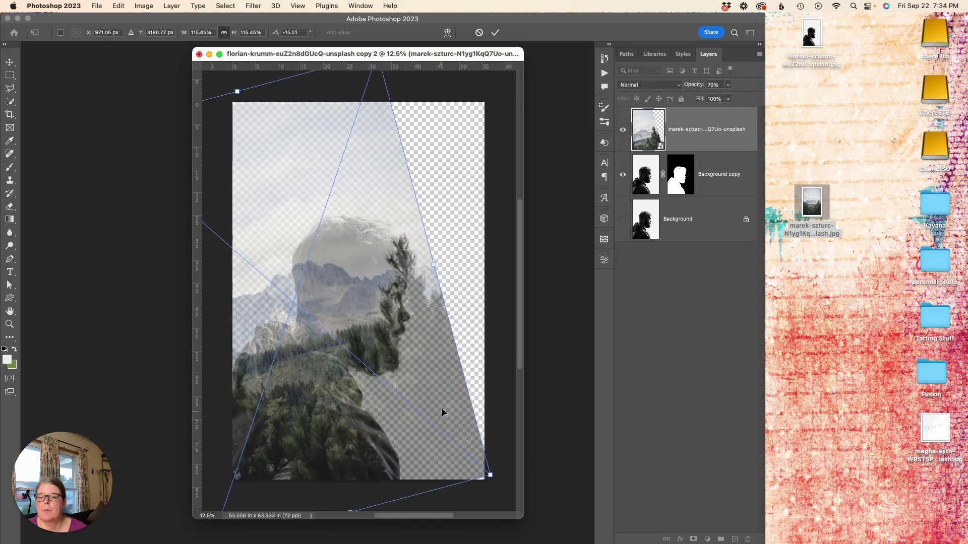
{"action": "mouse_move", "coordinate": [443, 405]}
{"action": "left_mouse_down"}
{"action": "mouse_move", "coordinate": [455, 406]}
{"action": "mouse_move", "coordinate": [443, 401]}
{"action": "left_mouse_up"}
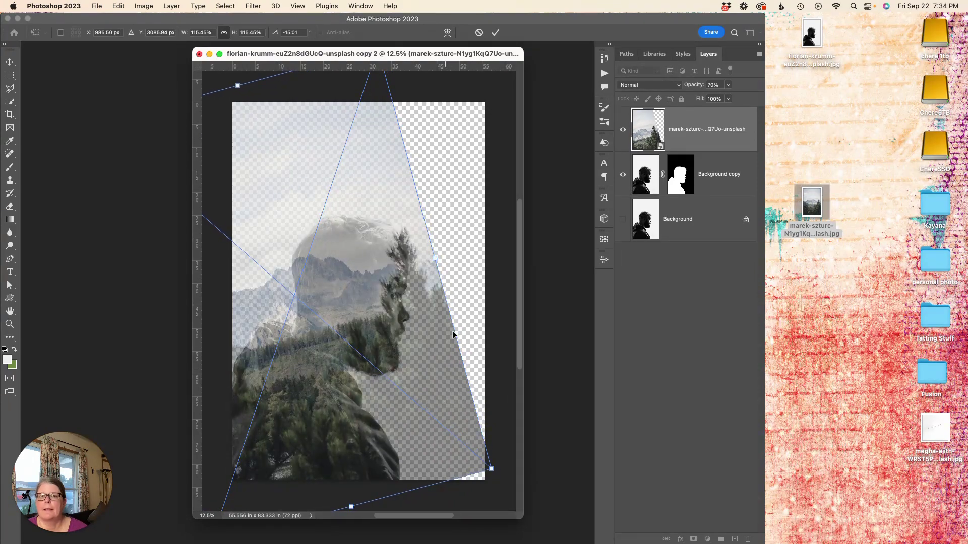
{"action": "left_click", "coordinate": [496, 33]}
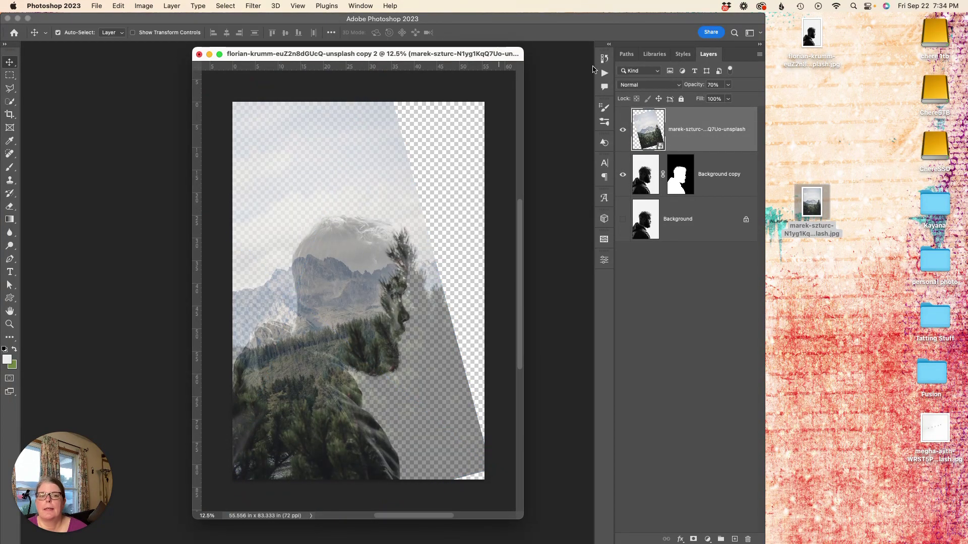
Set the mountain photo layer's opacity to 100%.
{"action": "left_click", "coordinate": [715, 85]}
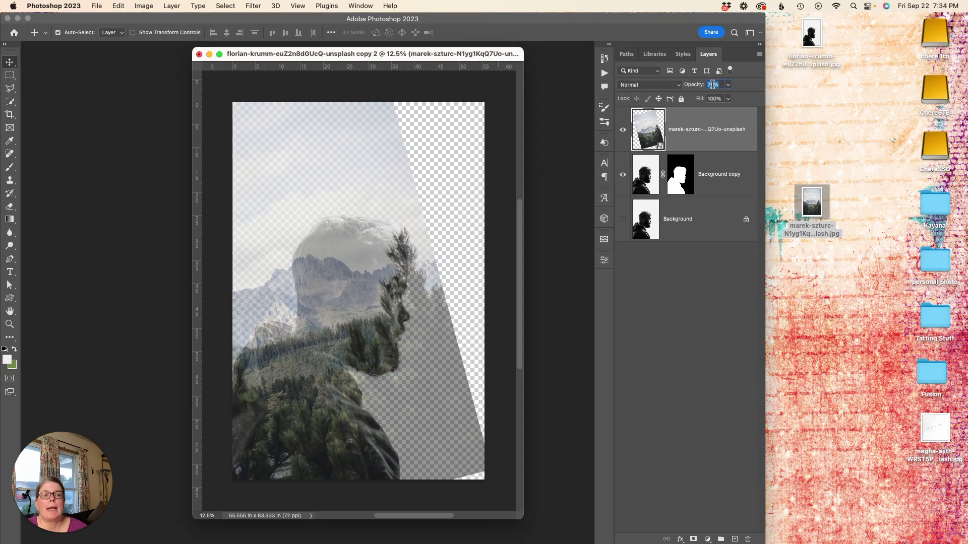
{"action": "type", "text": "100"}
{"action": "key", "text": "Return"}
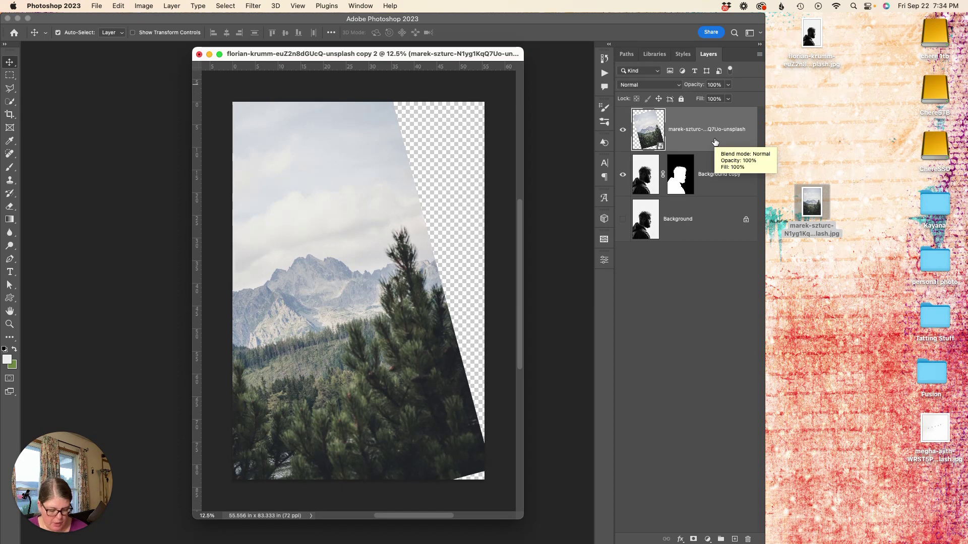
Clip the mountain photo layer to the masked Background copy layer and set its blend mode to Lighten.
{"action": "key", "text": "super+alt+g"}
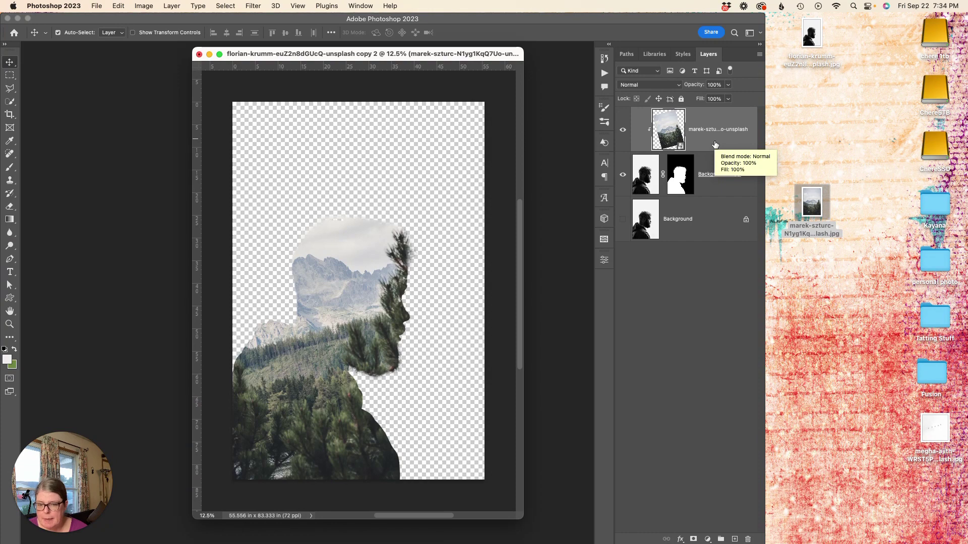
{"action": "right_click", "coordinate": [715, 145]}
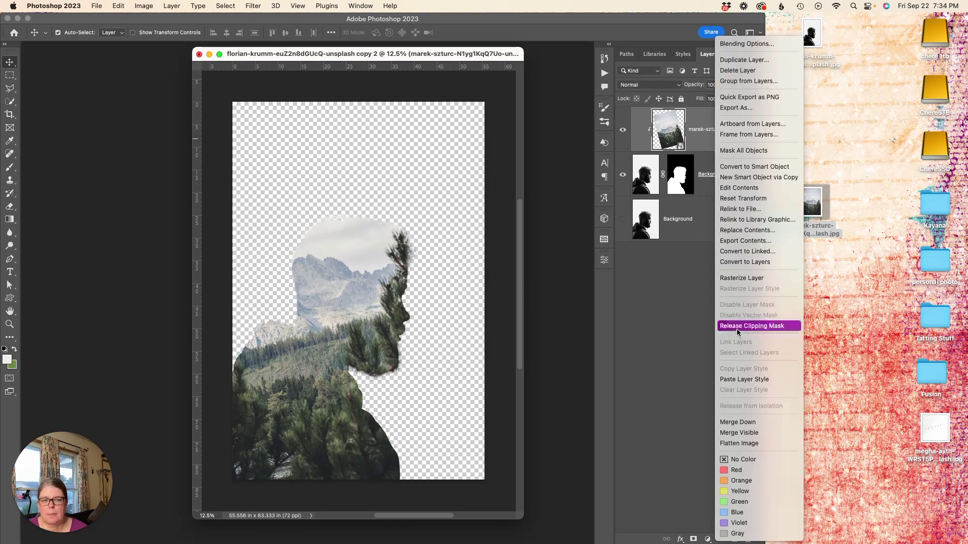
{"action": "left_click", "coordinate": [703, 145]}
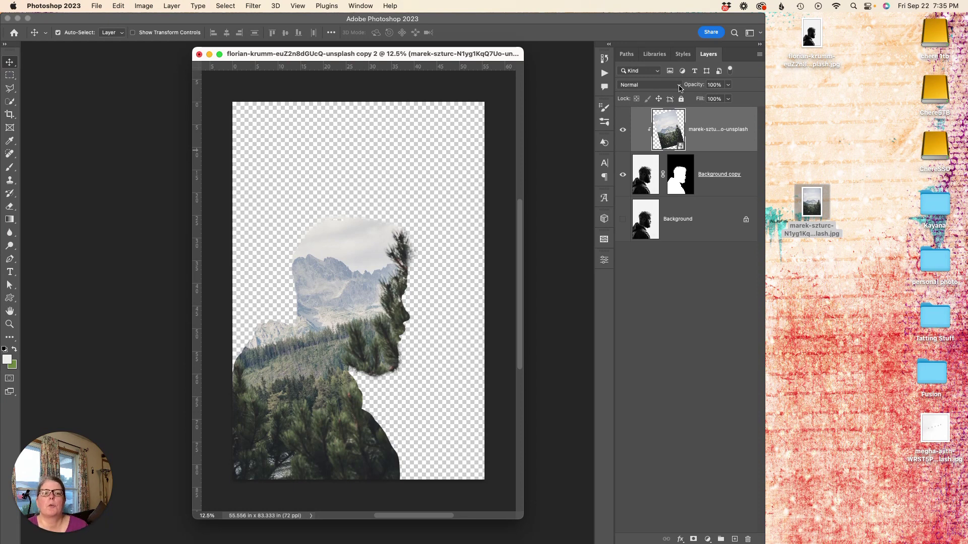
{"action": "left_click", "coordinate": [678, 85]}
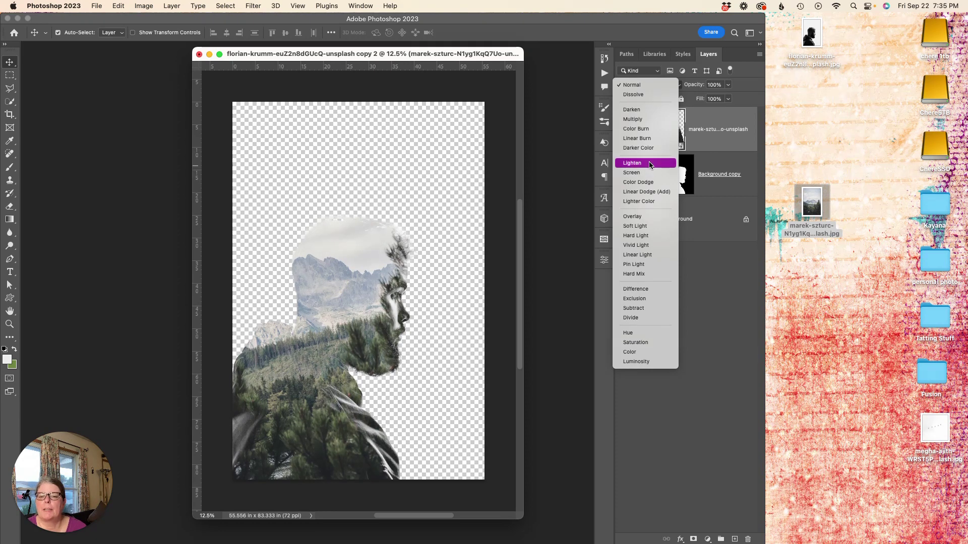
{"action": "left_click", "coordinate": [650, 163]}
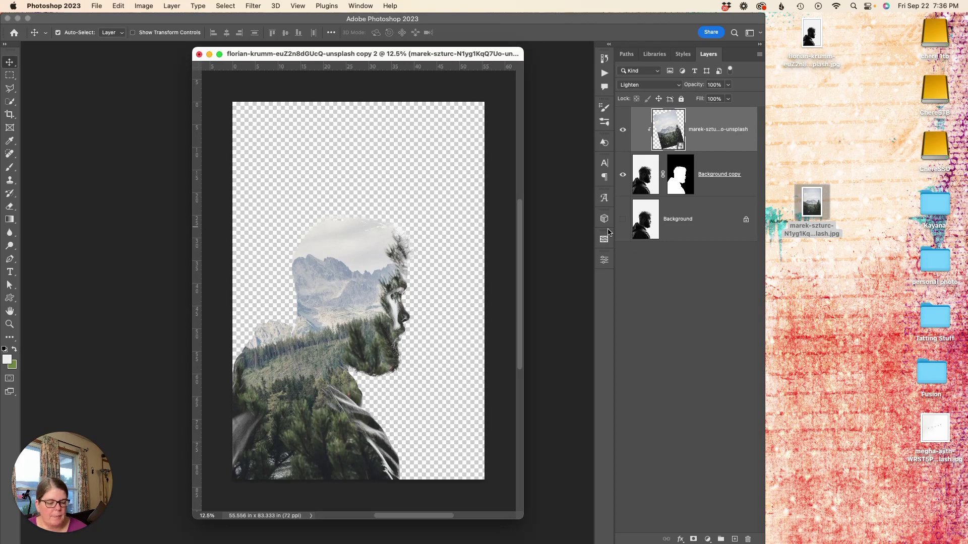
Add a white (ffffff) Solid Color fill layer and place it directly beneath the Background copy layer.
{"action": "left_click", "coordinate": [708, 539]}
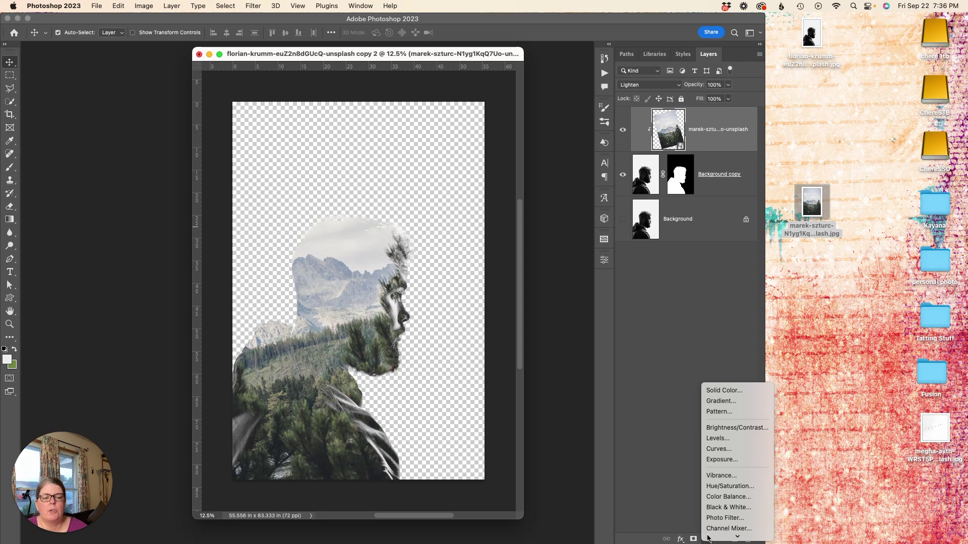
{"action": "left_click", "coordinate": [721, 392]}
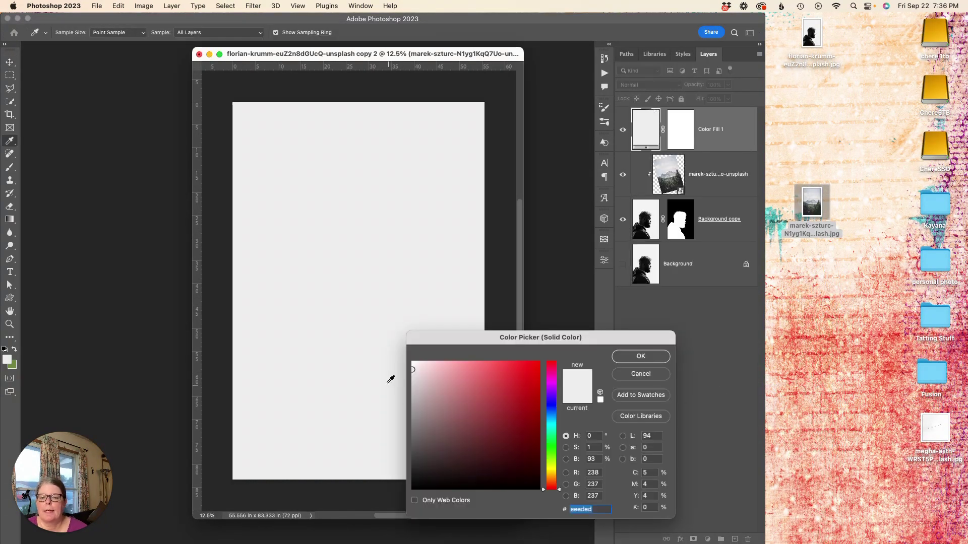
{"action": "left_click", "coordinate": [411, 360]}
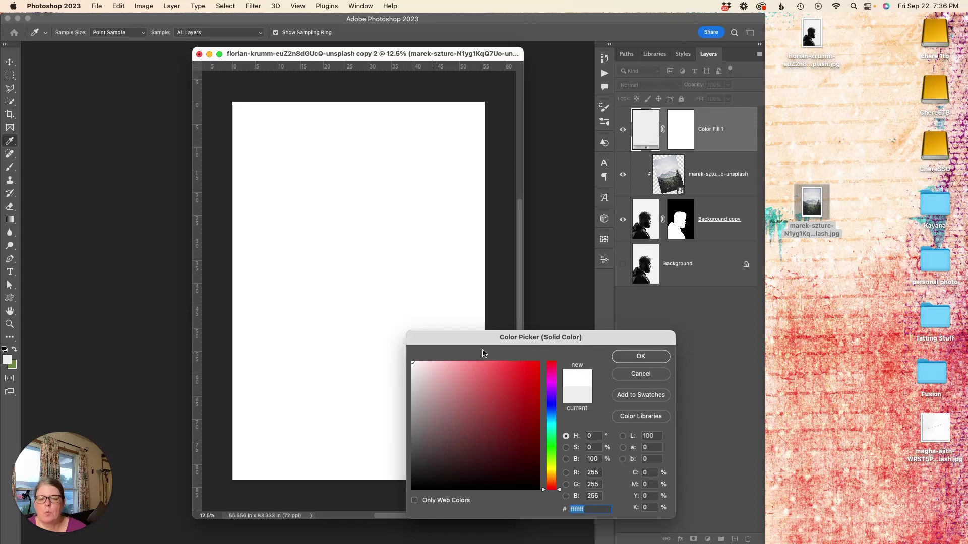
{"action": "left_click", "coordinate": [636, 359]}
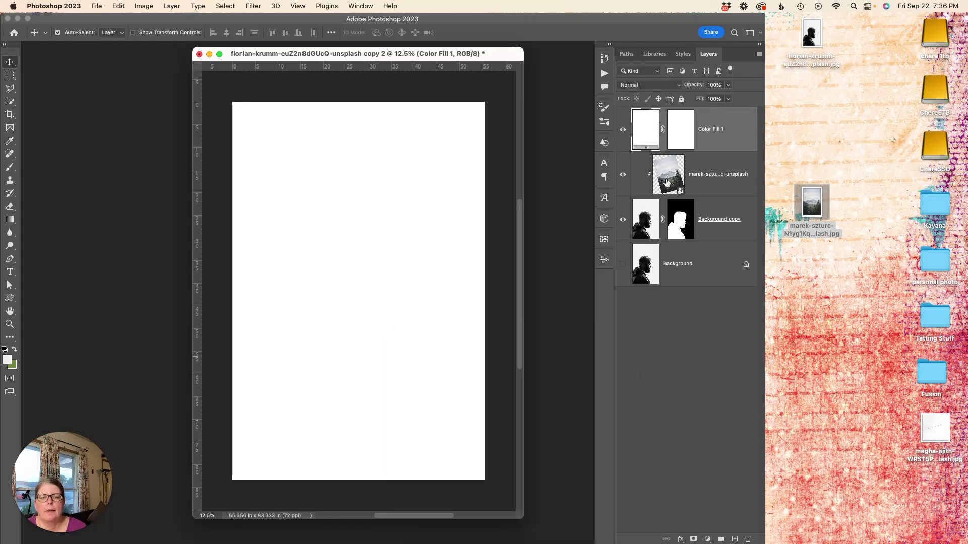
{"action": "left_click_drag", "start_coordinate": [644, 125], "coordinate": [640, 227]}
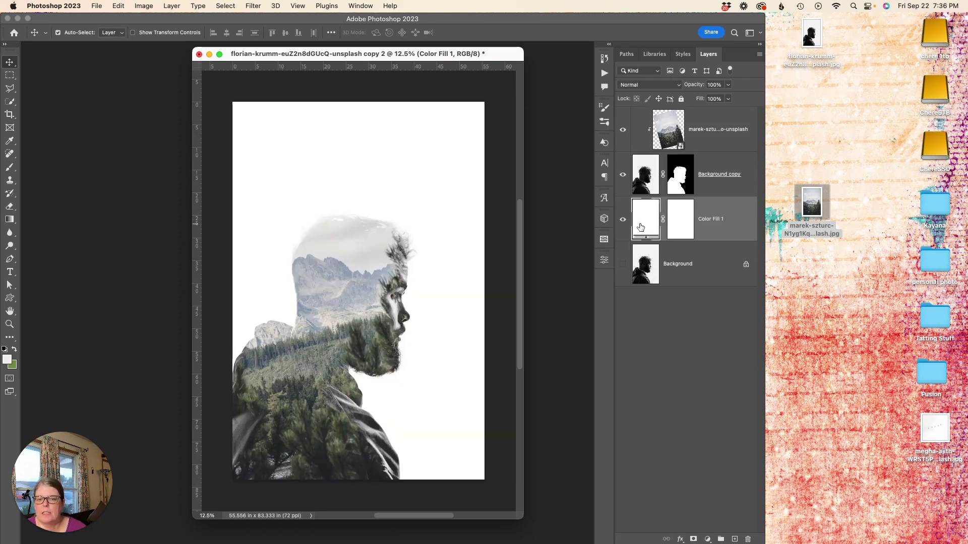
{"action": "scroll", "coordinate": [444, 196], "scroll_direction": "left", "scroll_amount": 1}
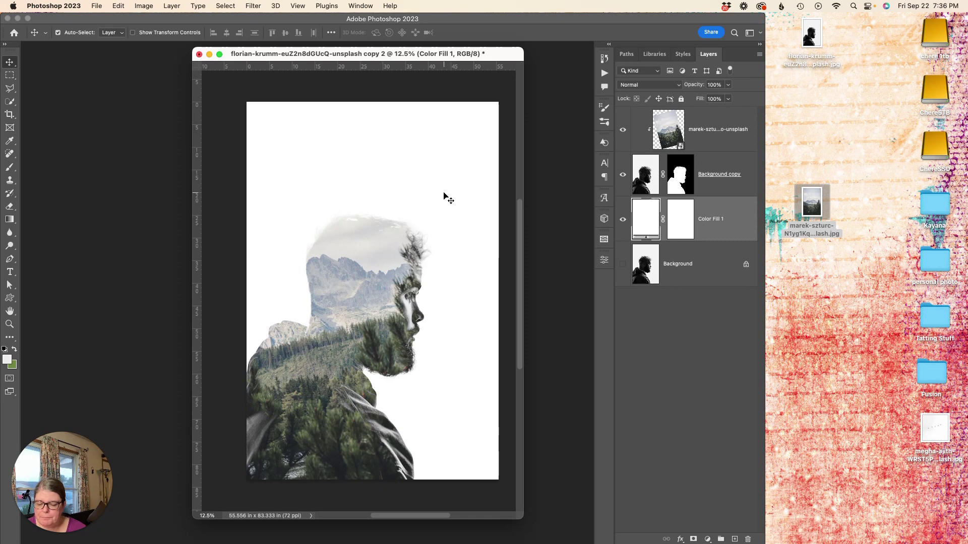
{"action": "scroll", "coordinate": [444, 195], "scroll_direction": "right", "scroll_amount": 2}
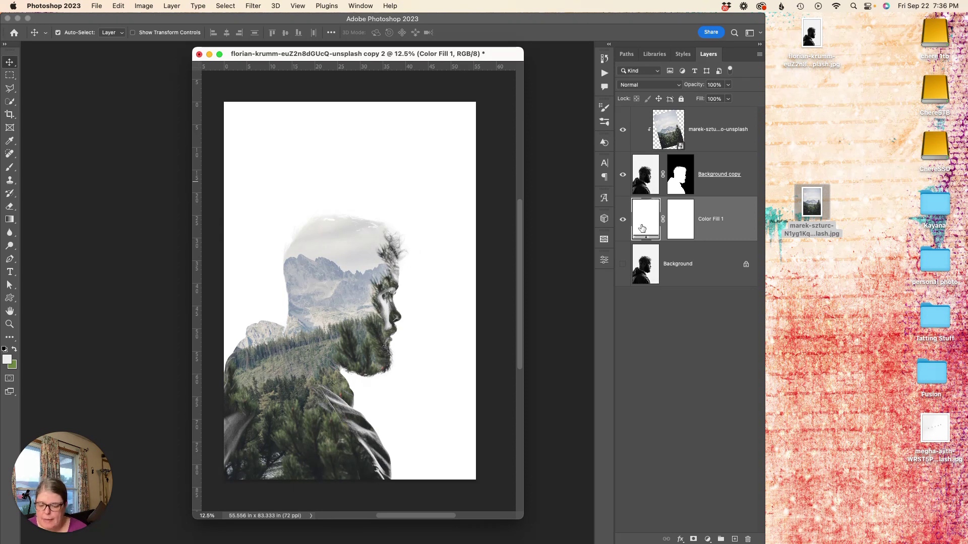
Add a Curves adjustment layer above the mountain photo and sample the pale sky atop the head as white point.
{"action": "left_click", "coordinate": [668, 127]}
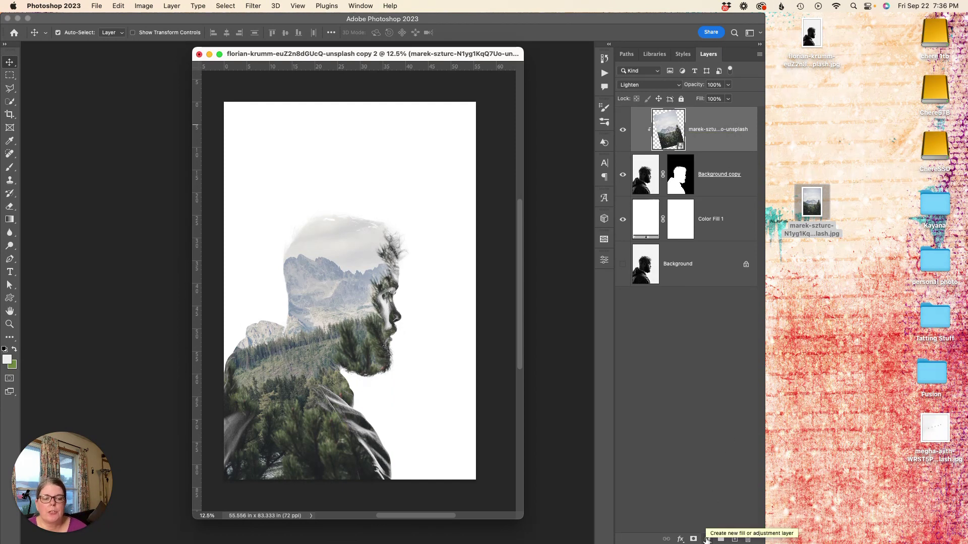
{"action": "left_click", "coordinate": [708, 540]}
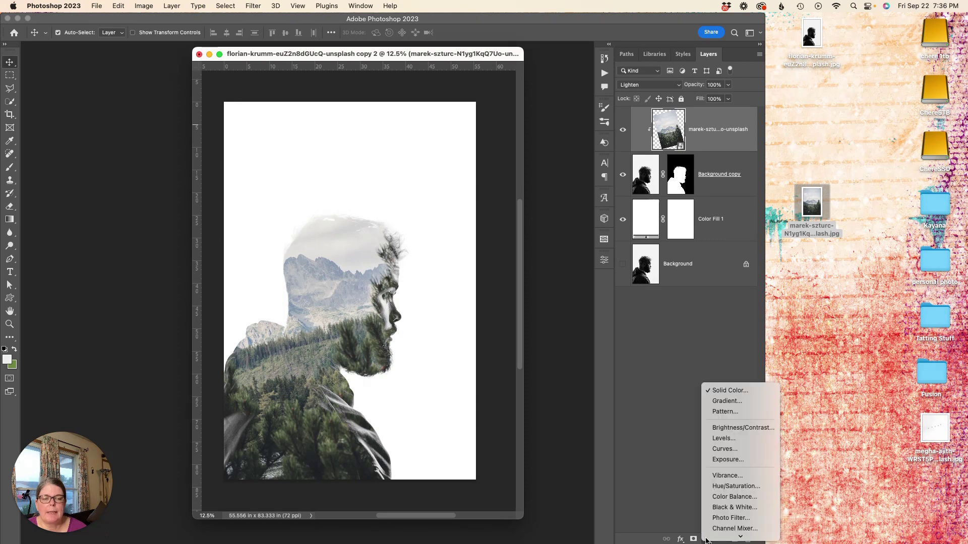
{"action": "left_click", "coordinate": [725, 449]}
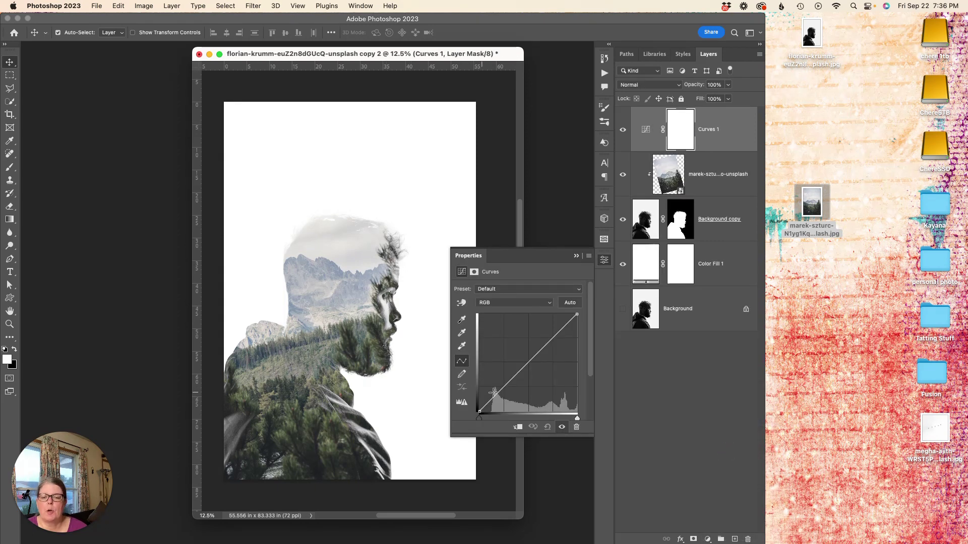
{"action": "left_click", "coordinate": [462, 347]}
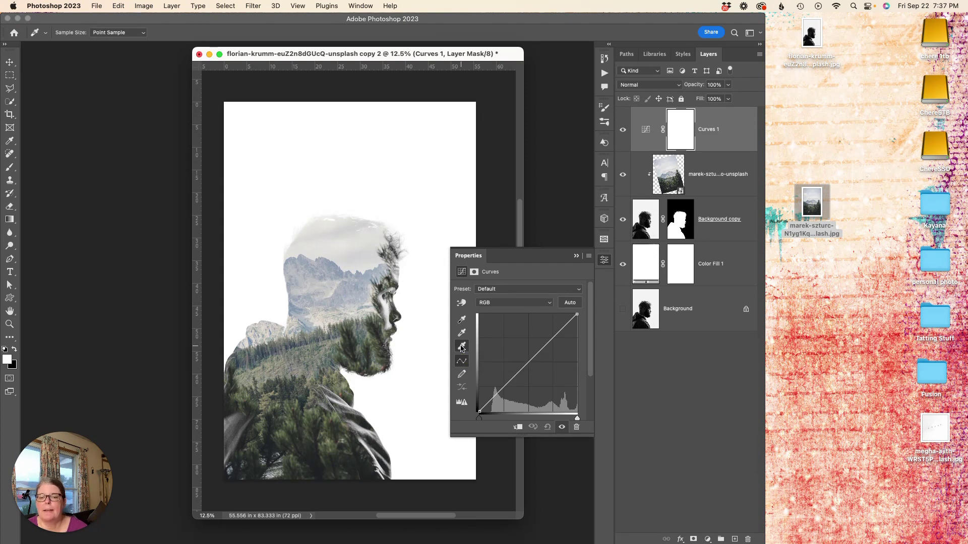
{"action": "left_click", "coordinate": [345, 223]}
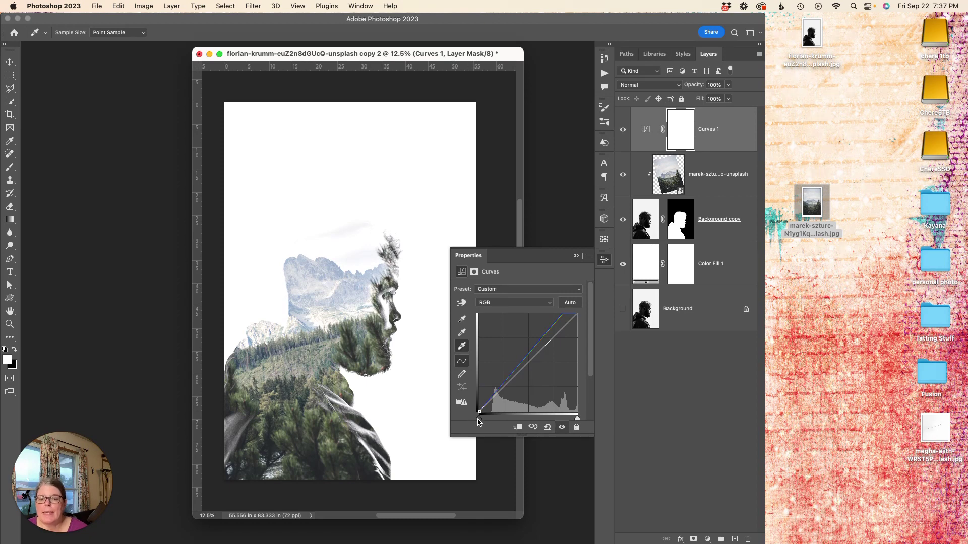
Move the black and white input points of the Curves adjustment slightly inward and raise the midtones a little.
{"action": "left_click_drag", "start_coordinate": [479, 422], "coordinate": [483, 422]}
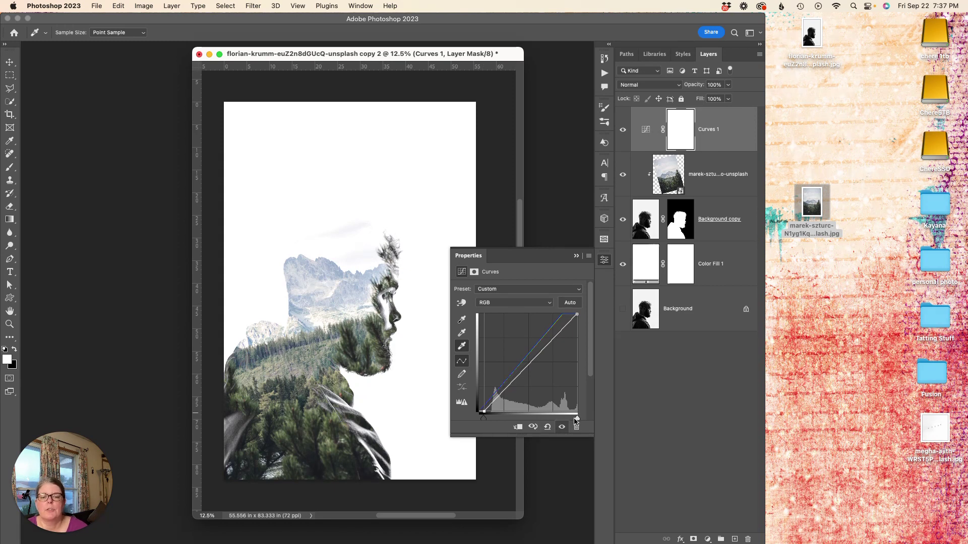
{"action": "left_click_drag", "start_coordinate": [577, 421], "coordinate": [573, 421]}
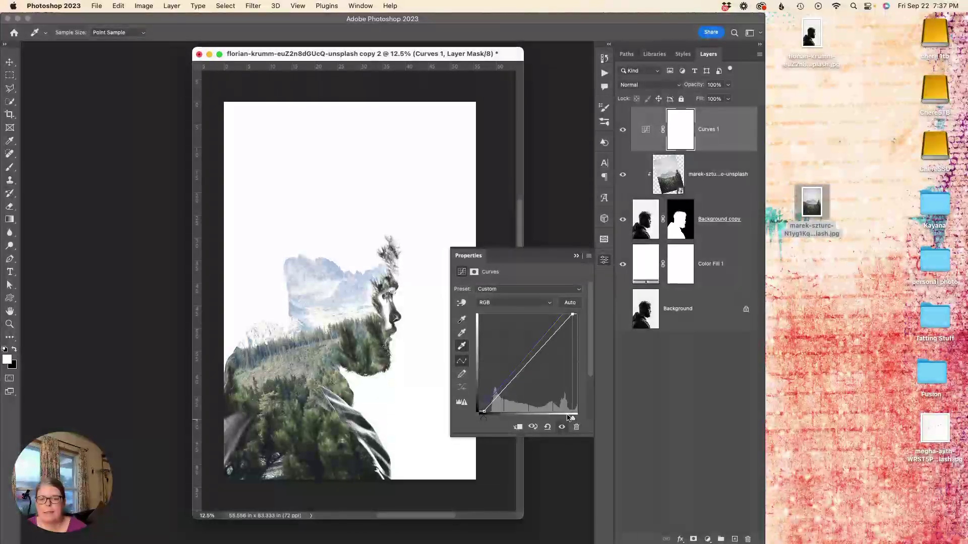
{"action": "left_click_drag", "start_coordinate": [522, 371], "coordinate": [519, 367]}
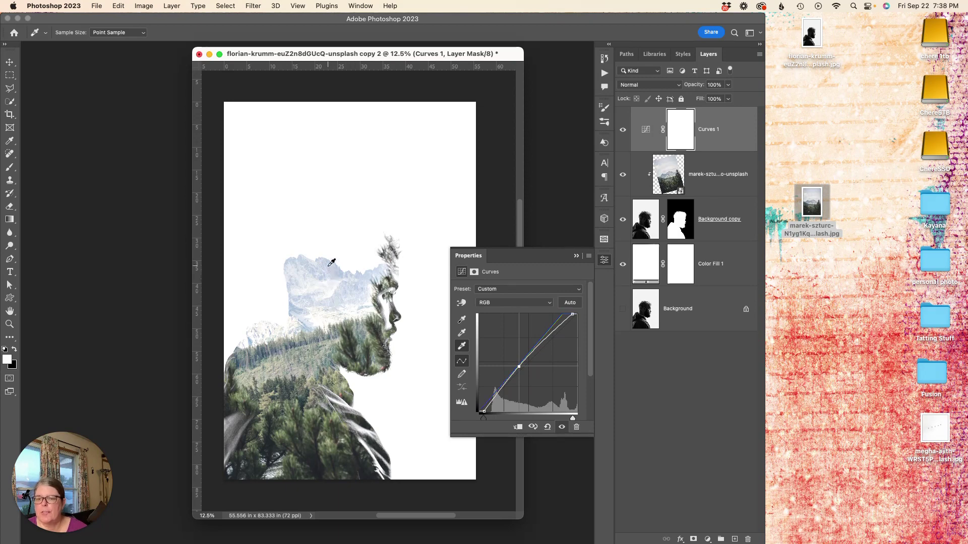
{"action": "left_click", "coordinate": [577, 257]}
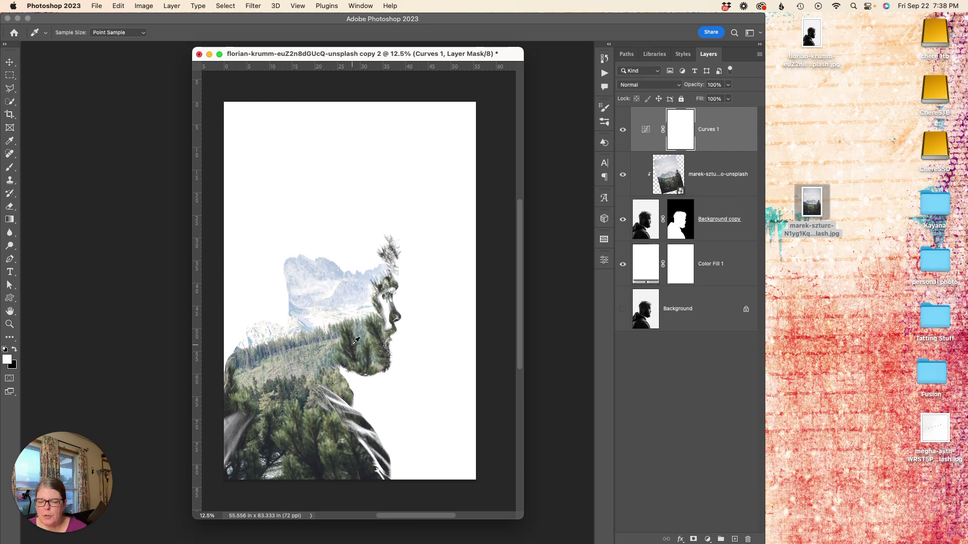
{"action": "scroll", "coordinate": [356, 342], "scroll_direction": "left", "scroll_amount": 10}
{"action": "scroll", "coordinate": [355, 341], "scroll_direction": "right", "scroll_amount": 7}
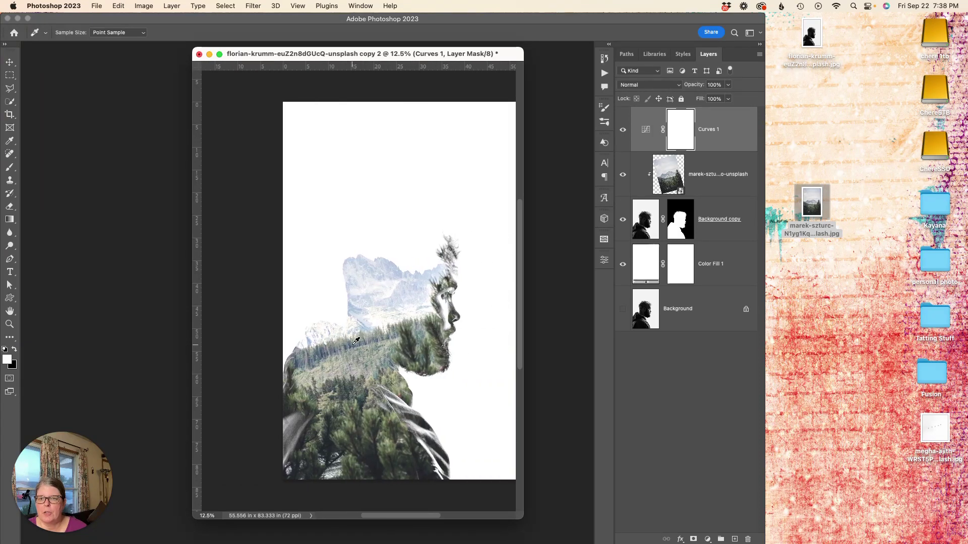
{"action": "left_click", "coordinate": [143, 6]}
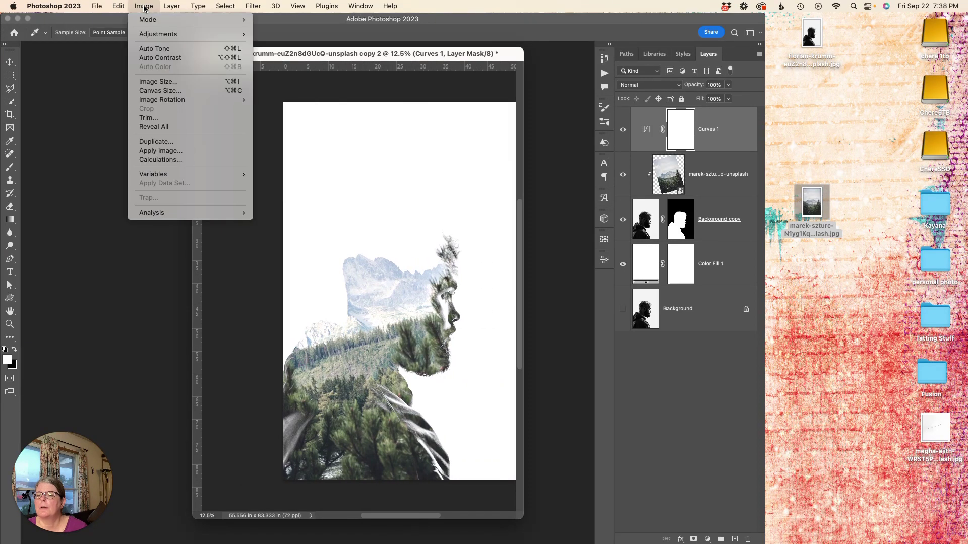
{"action": "mouse_move", "coordinate": [161, 36]}
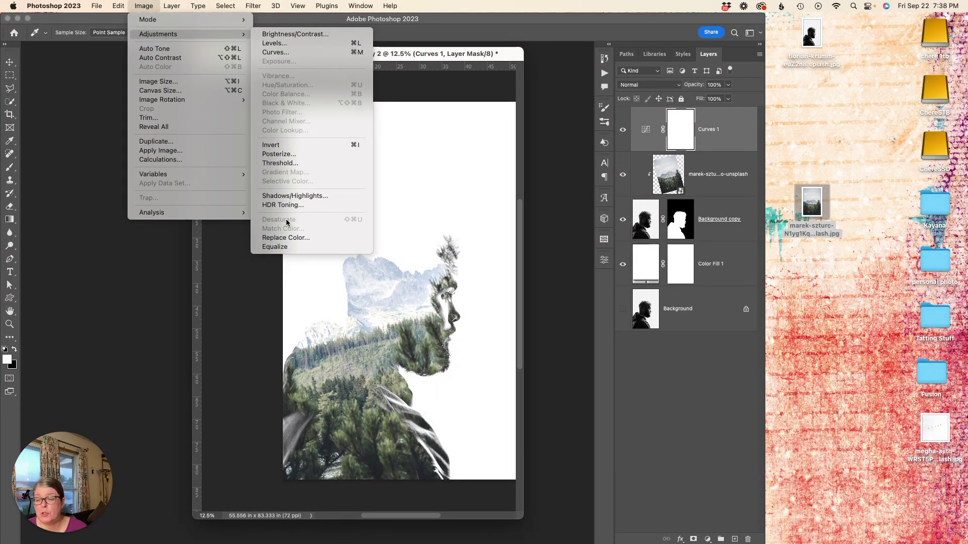
{"action": "left_click", "coordinate": [142, 6]}
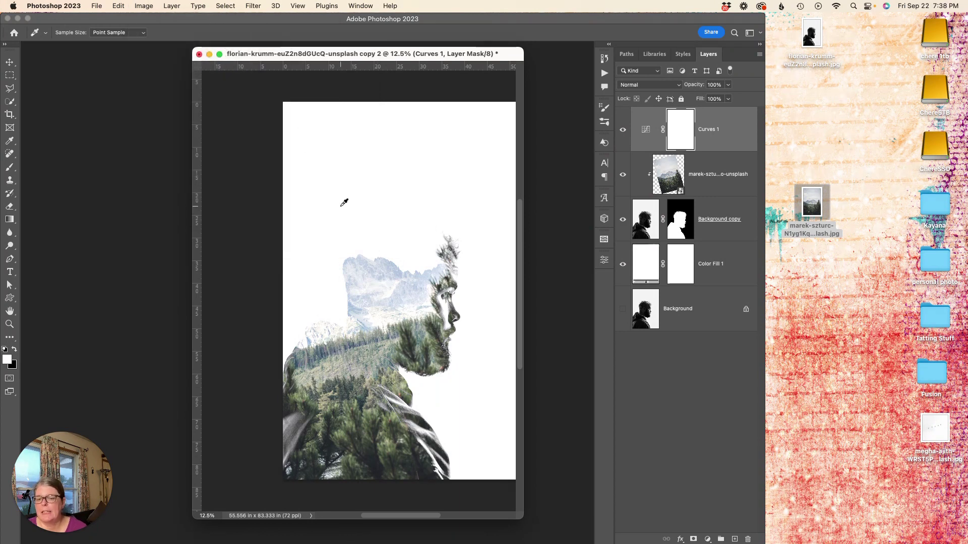
{"action": "scroll", "coordinate": [345, 203], "scroll_direction": "right", "scroll_amount": 3}
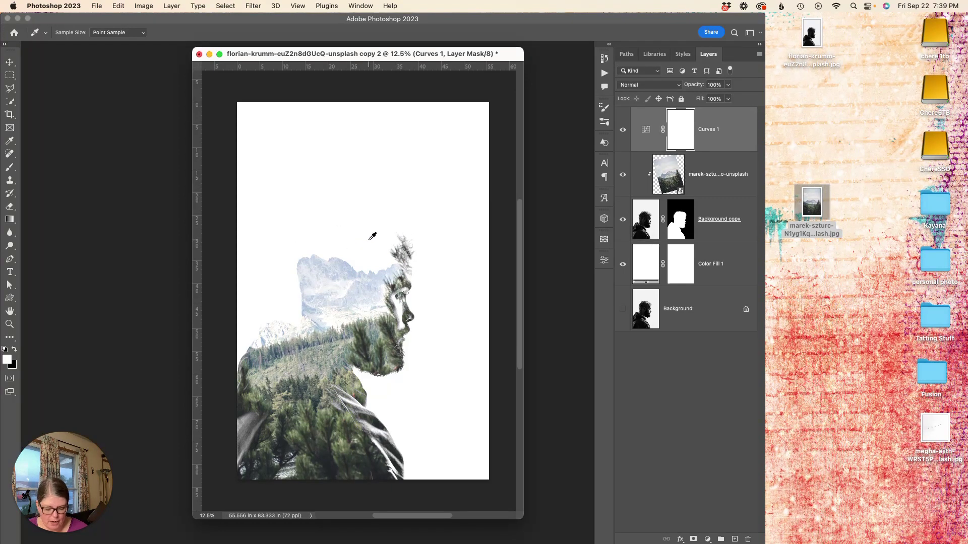
{"action": "key", "text": "v"}
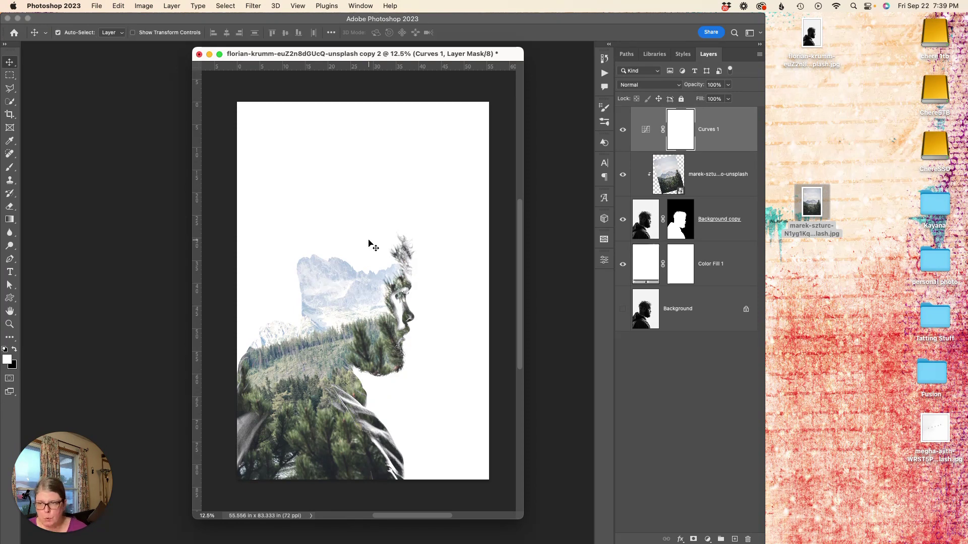
{"action": "scroll", "coordinate": [399, 240], "scroll_direction": "left", "scroll_amount": 3}
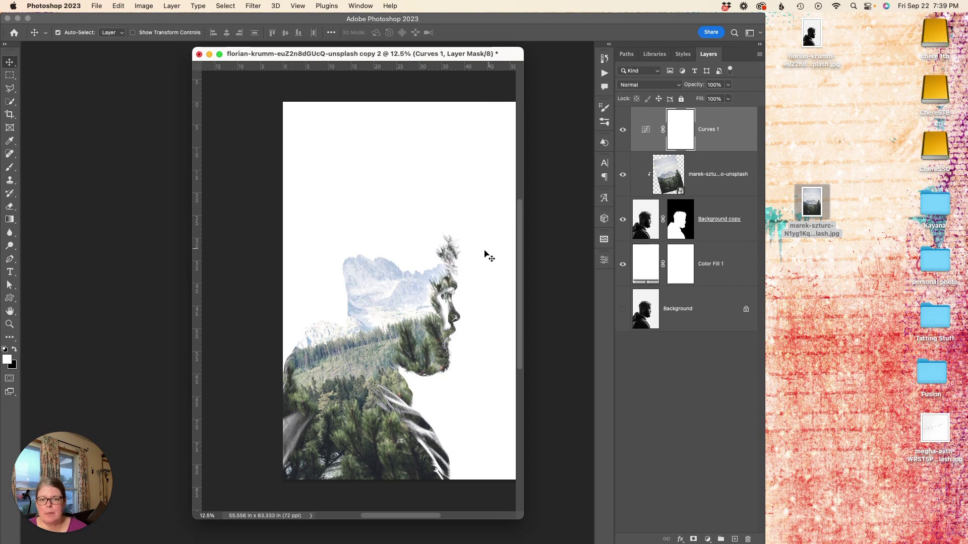
{"action": "scroll", "coordinate": [475, 260], "scroll_direction": "right", "scroll_amount": 4}
{"action": "scroll", "coordinate": [471, 257], "scroll_direction": "left", "scroll_amount": 2}
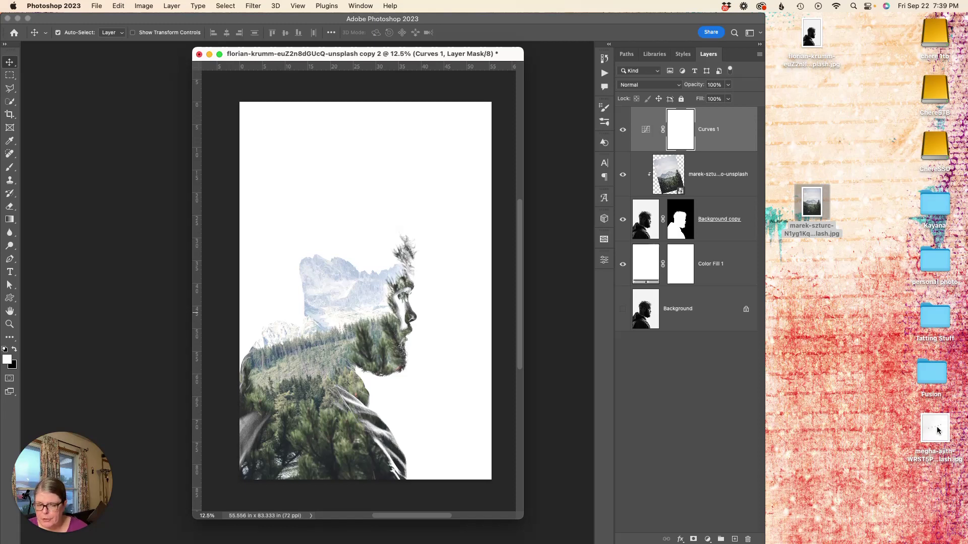
Place the flying birds photo from the desktop into the document over the head and flip it horizontally.
{"action": "left_click_drag", "start_coordinate": [937, 430], "coordinate": [360, 226]}
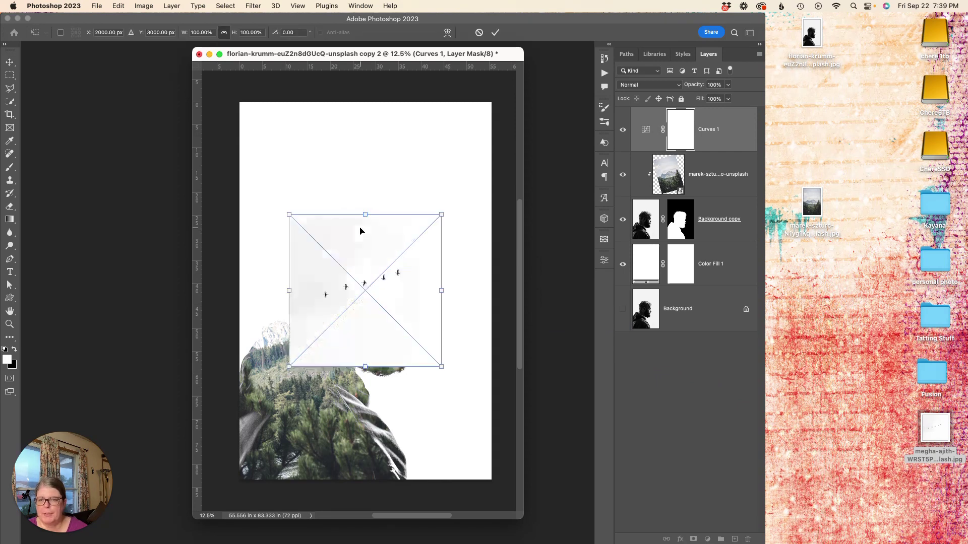
{"action": "left_click_drag", "start_coordinate": [373, 315], "coordinate": [366, 263]}
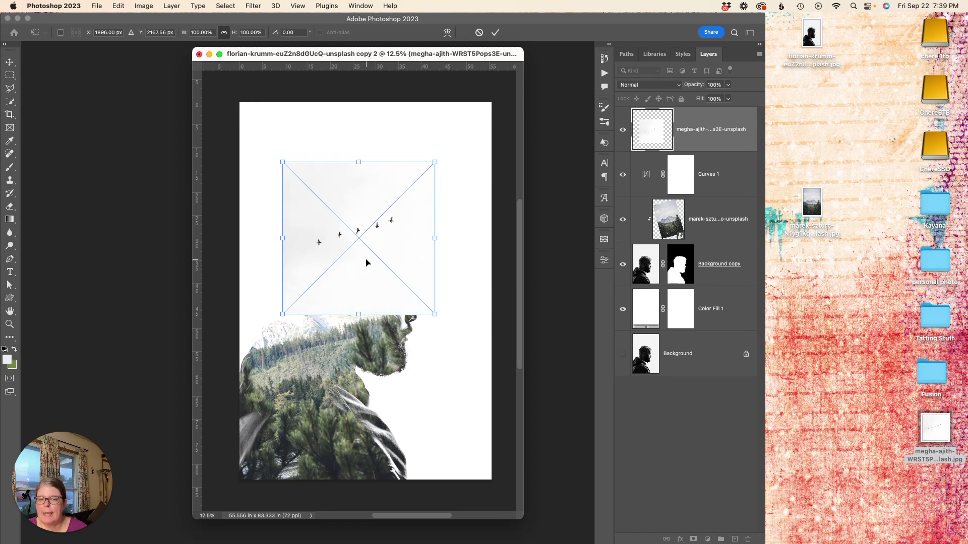
{"action": "right_click", "coordinate": [366, 263]}
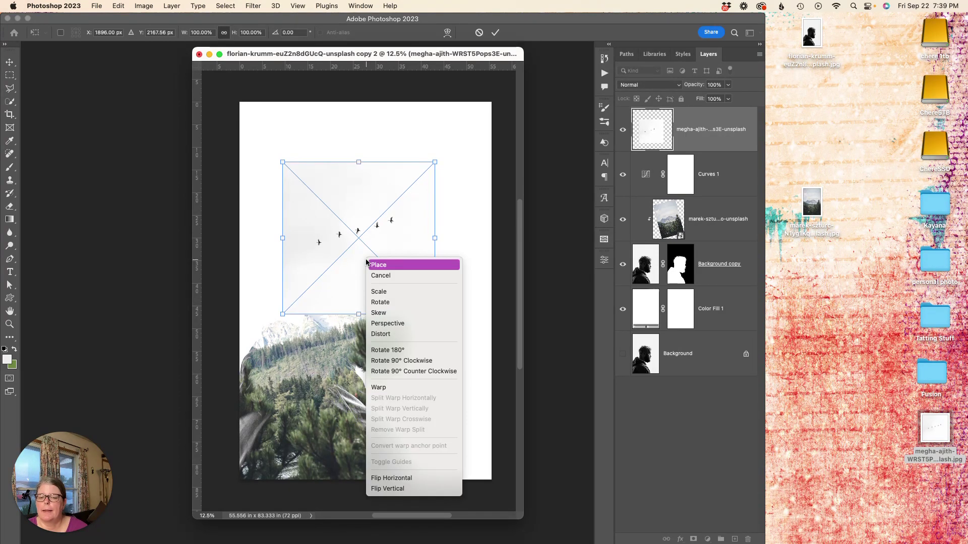
{"action": "left_click", "coordinate": [383, 479]}
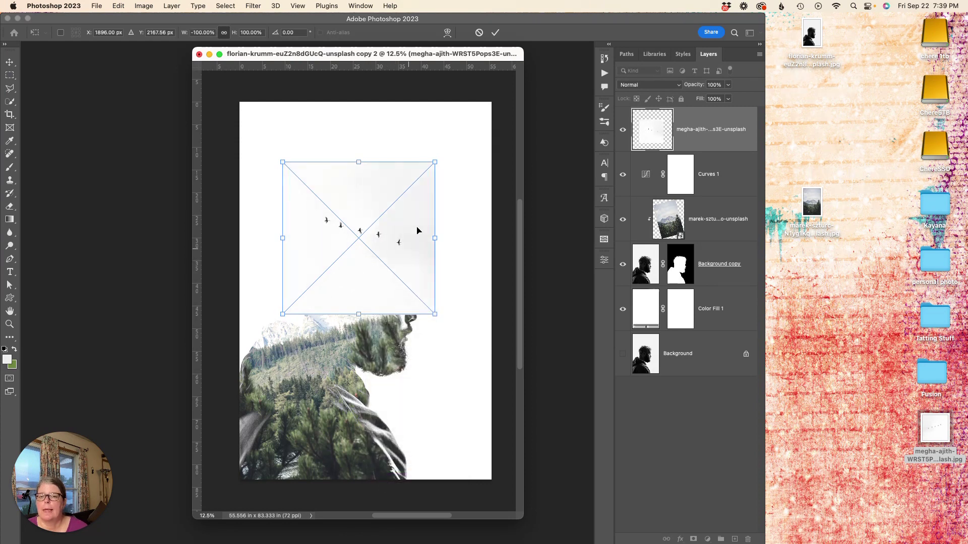
Scale the placed birds photo proportionally to about 81% and position it over the head at about X 1829 px, Y 2402 px.
{"action": "left_click_drag", "start_coordinate": [433, 160], "coordinate": [406, 190]}
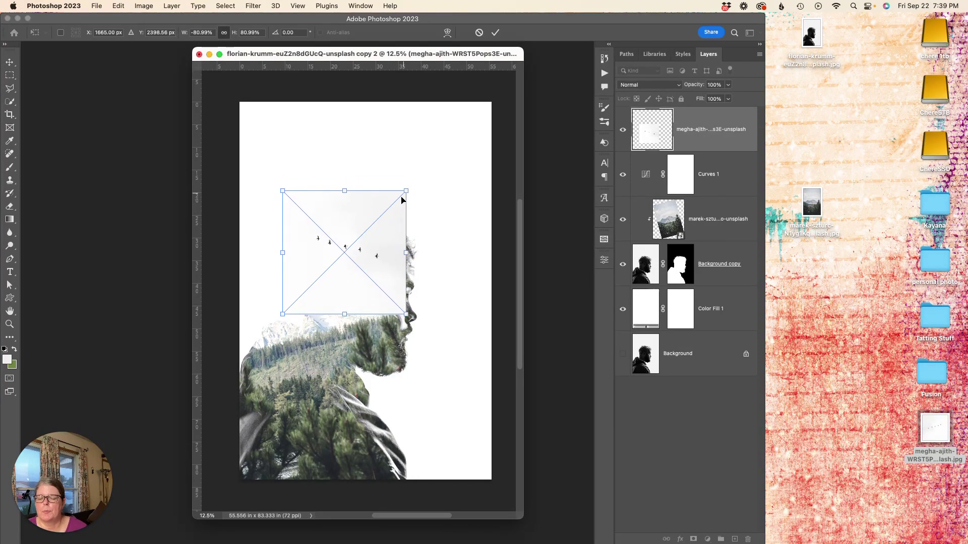
{"action": "mouse_move", "coordinate": [392, 263]}
{"action": "left_mouse_down"}
{"action": "mouse_move", "coordinate": [357, 262]}
{"action": "mouse_move", "coordinate": [402, 259]}
{"action": "left_mouse_up"}
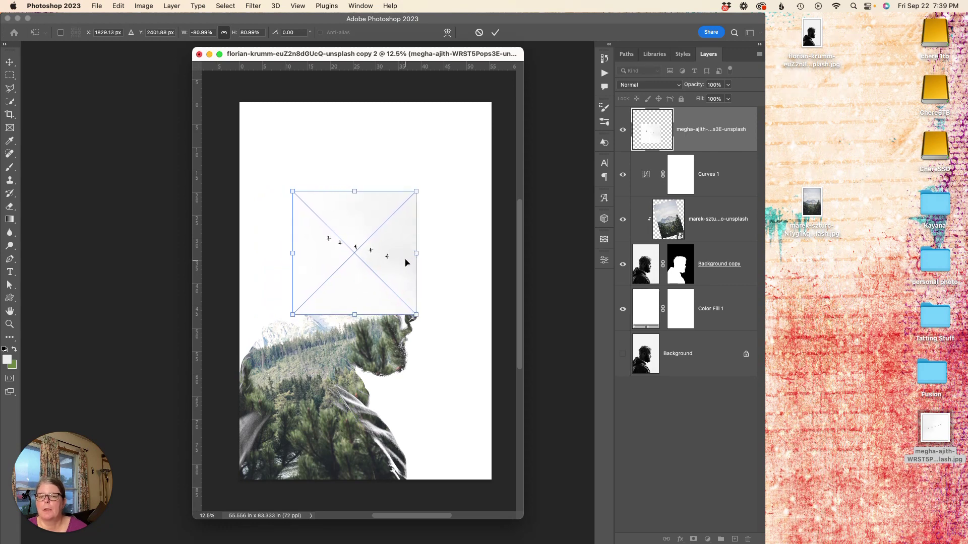
{"action": "left_click", "coordinate": [495, 33]}
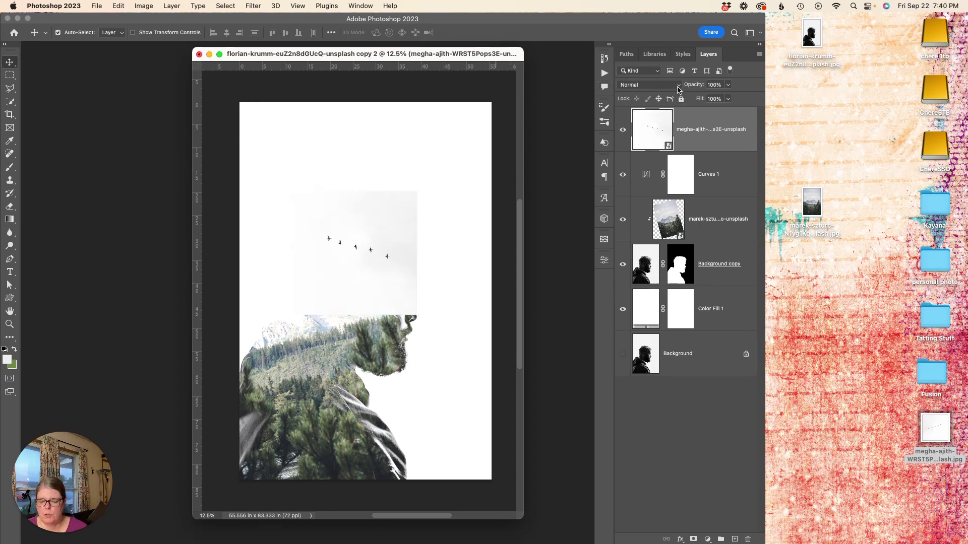
Add a Curves adjustment layer above the birds photo and sample the photo's pale grey sky as white point.
{"action": "left_click", "coordinate": [707, 539]}
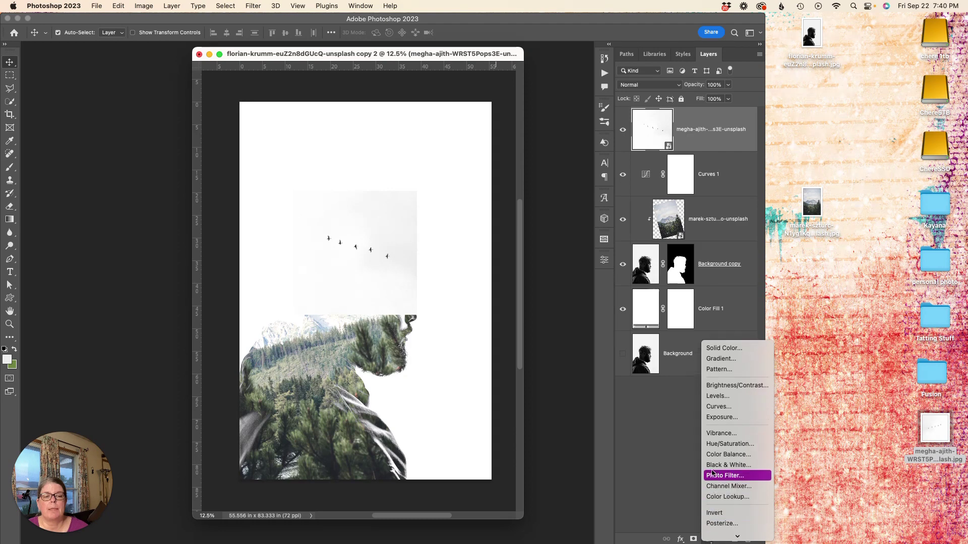
{"action": "left_click", "coordinate": [715, 406]}
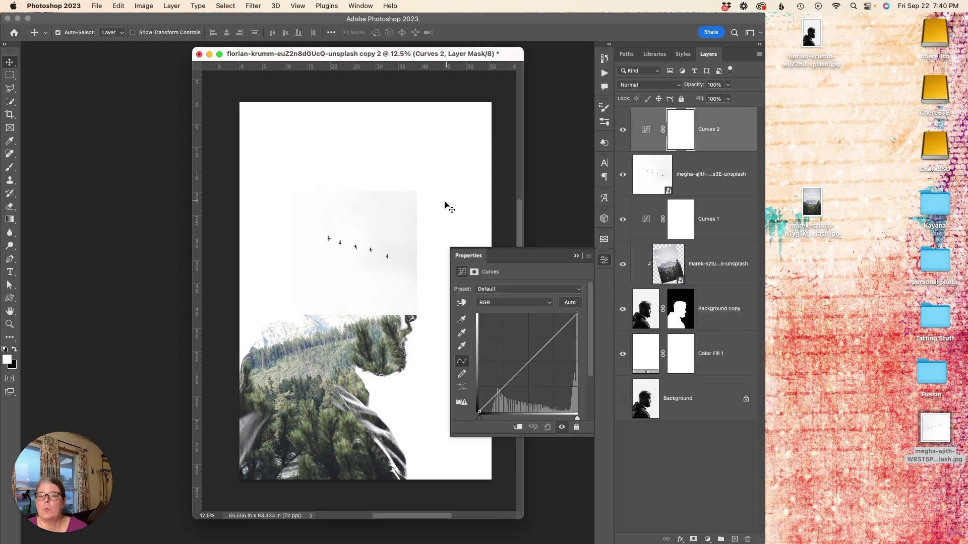
{"action": "left_click", "coordinate": [462, 345]}
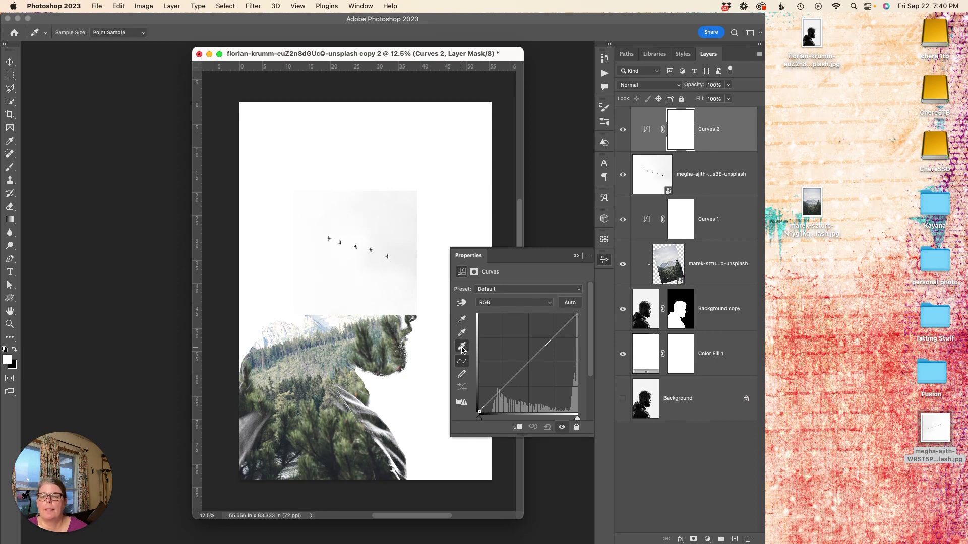
{"action": "left_click", "coordinate": [409, 213]}
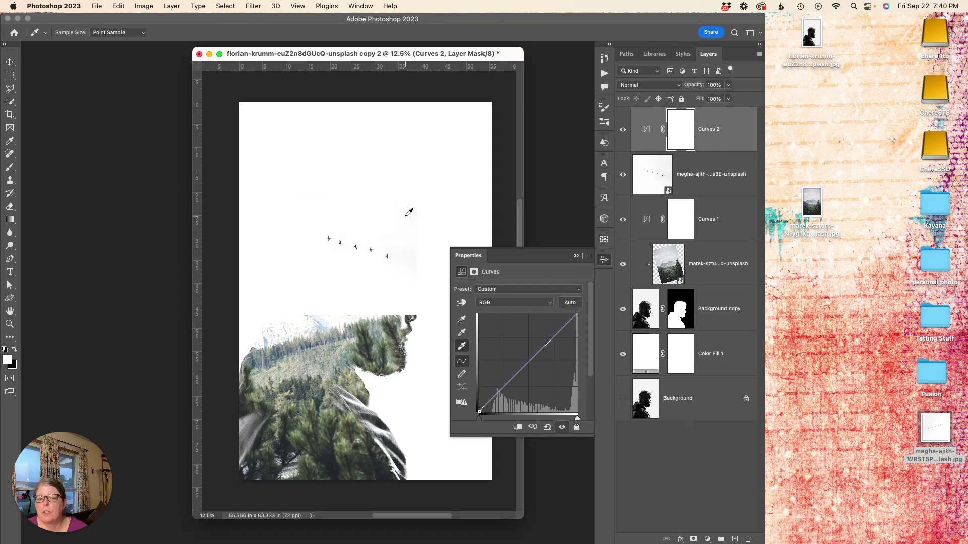
{"action": "scroll", "coordinate": [409, 213], "scroll_direction": "left", "scroll_amount": 1}
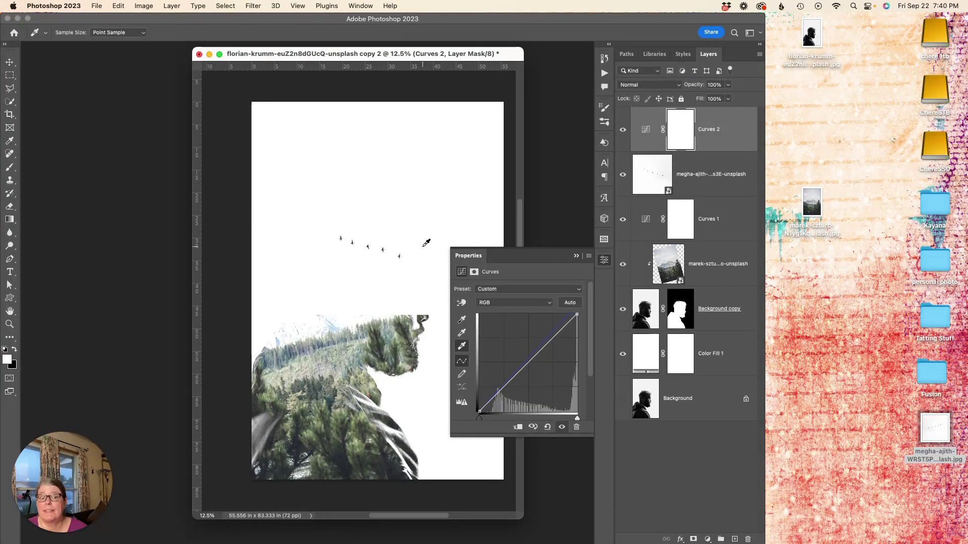
{"action": "left_click", "coordinate": [576, 258]}
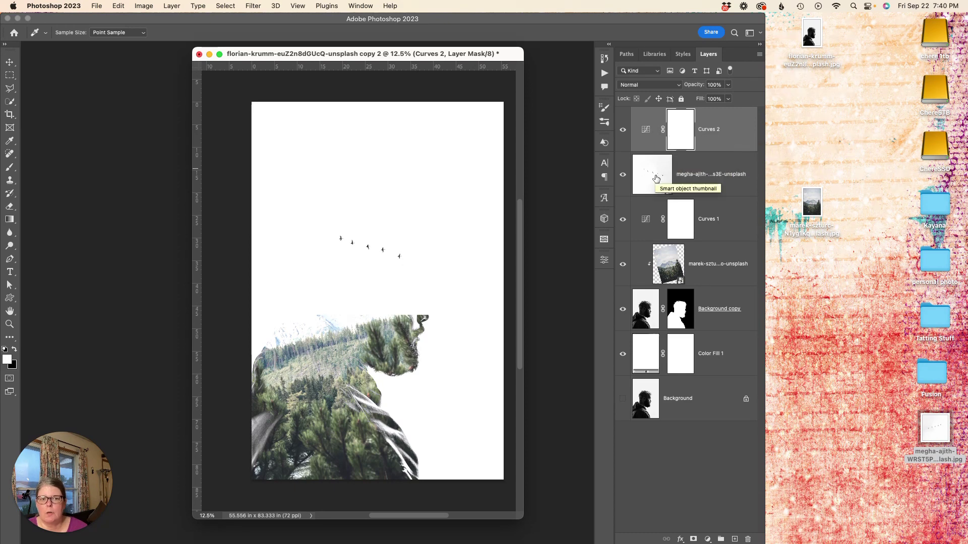
Clip the new Curves adjustment to the birds photo layer and set the birds layer's blend mode to Multiply.
{"action": "right_click", "coordinate": [727, 147]}
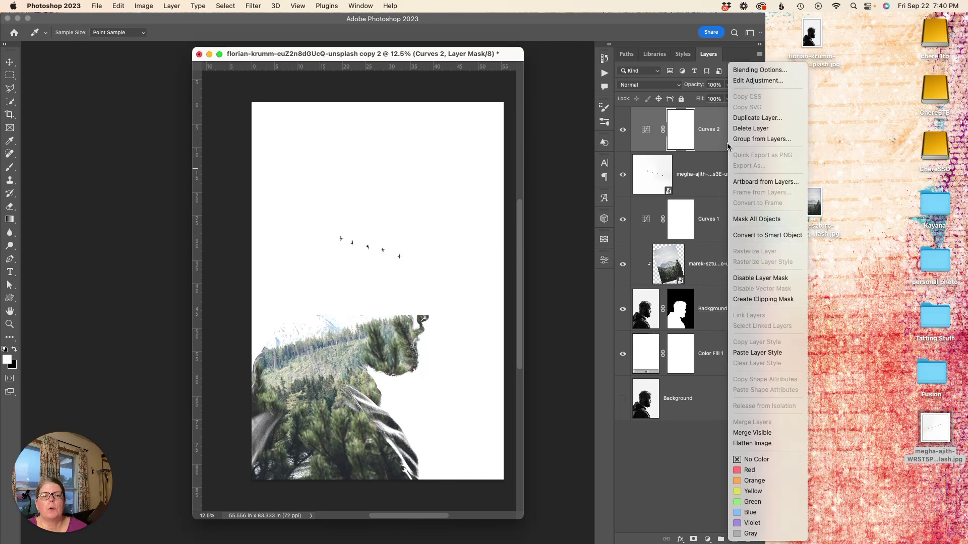
{"action": "left_click", "coordinate": [745, 300]}
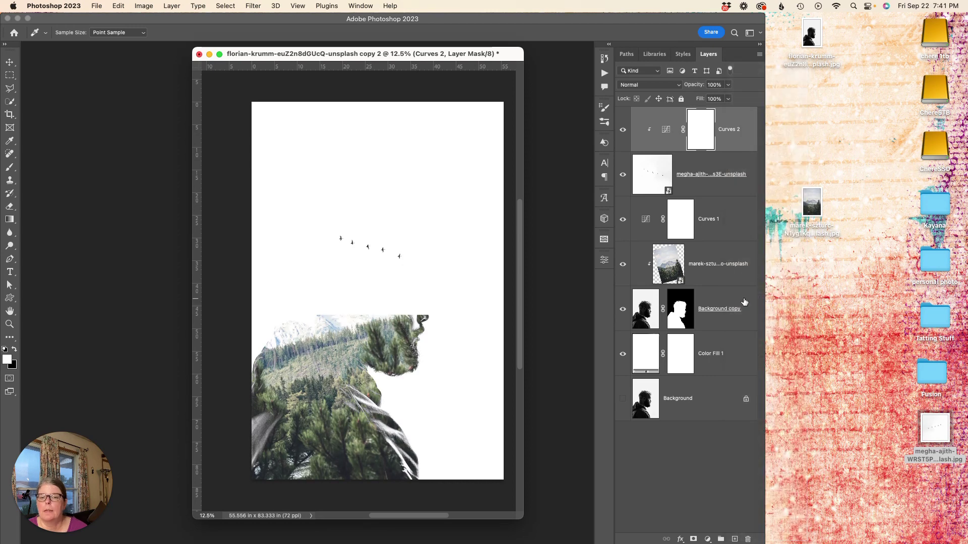
{"action": "left_click", "coordinate": [651, 180]}
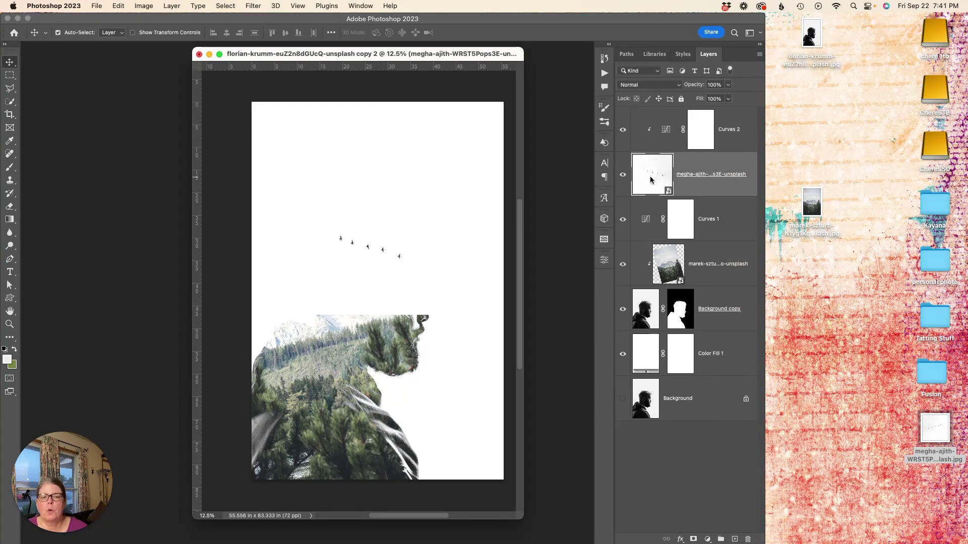
{"action": "key", "text": "v"}
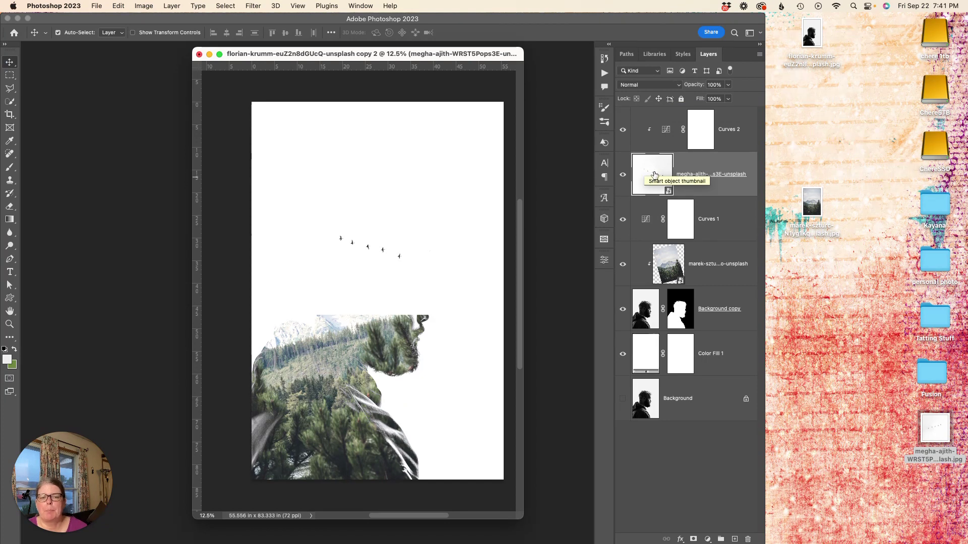
{"action": "left_click", "coordinate": [678, 87]}
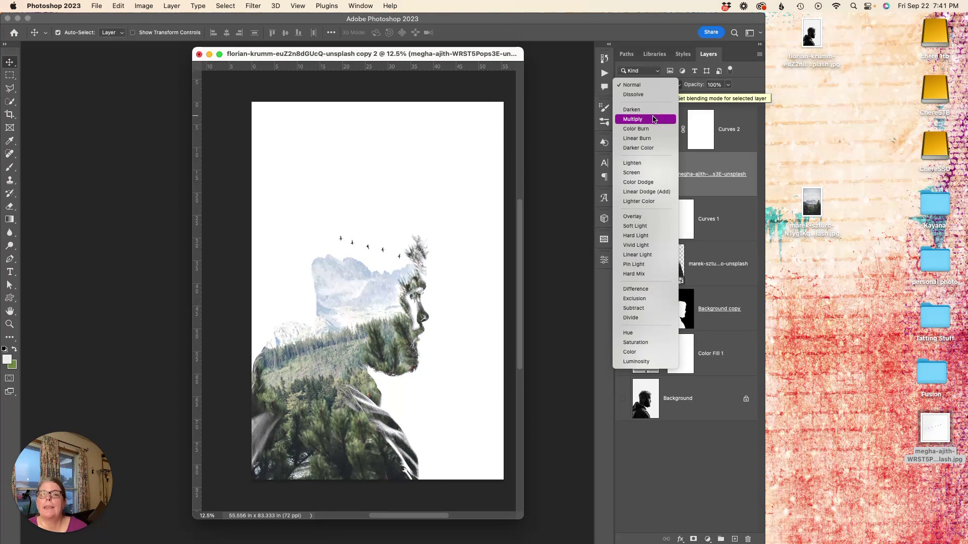
{"action": "left_click", "coordinate": [653, 119]}
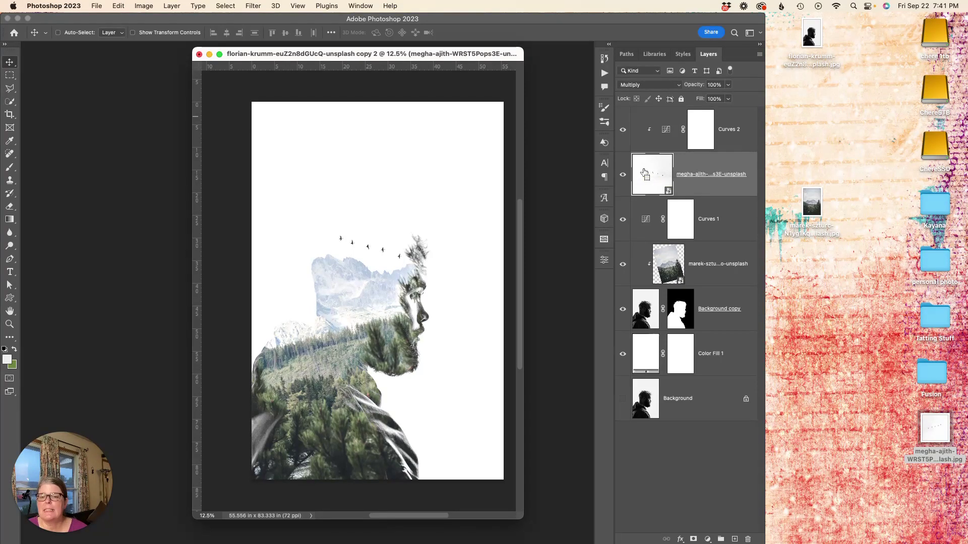
Move the birds slightly up and to the left above the mountain peaks, to about X 1724 px, Y 2337 px.
{"action": "key", "text": "super+t"}
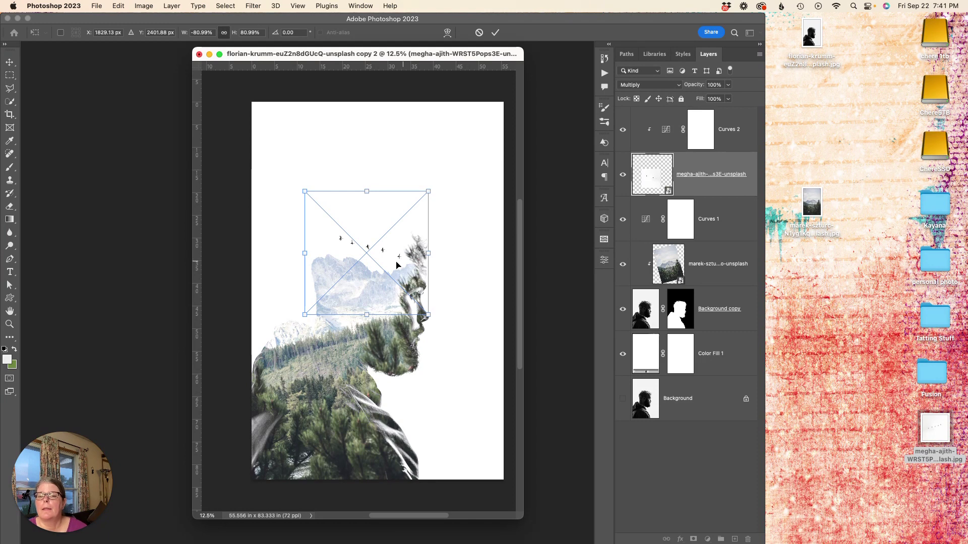
{"action": "left_click_drag", "start_coordinate": [389, 264], "coordinate": [383, 262]}
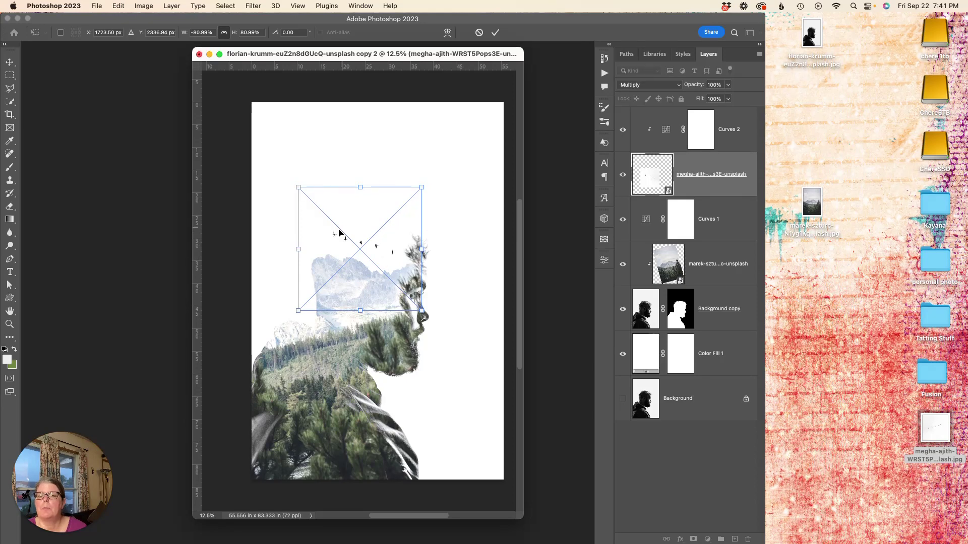
{"action": "left_click", "coordinate": [496, 32]}
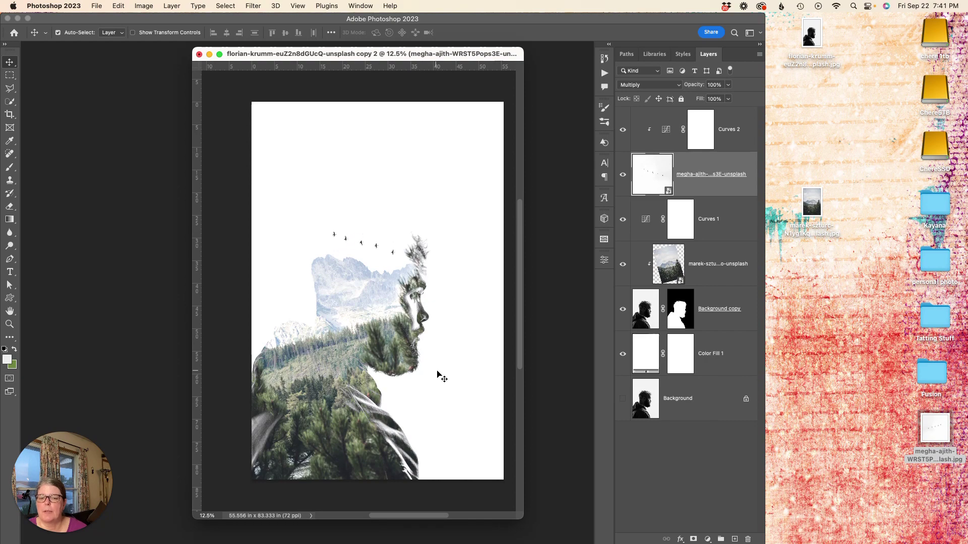
{"action": "scroll", "coordinate": [443, 381], "scroll_direction": "up", "scroll_amount": 1}
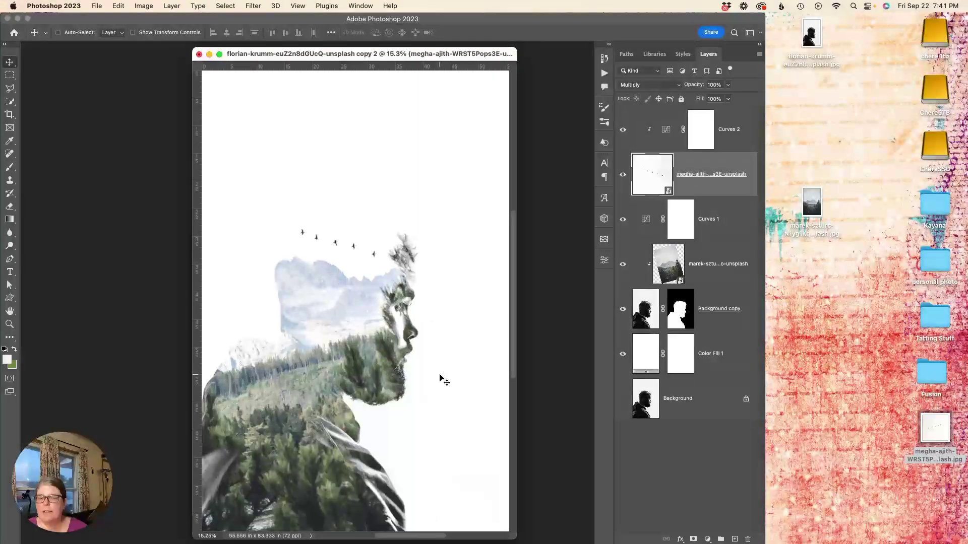